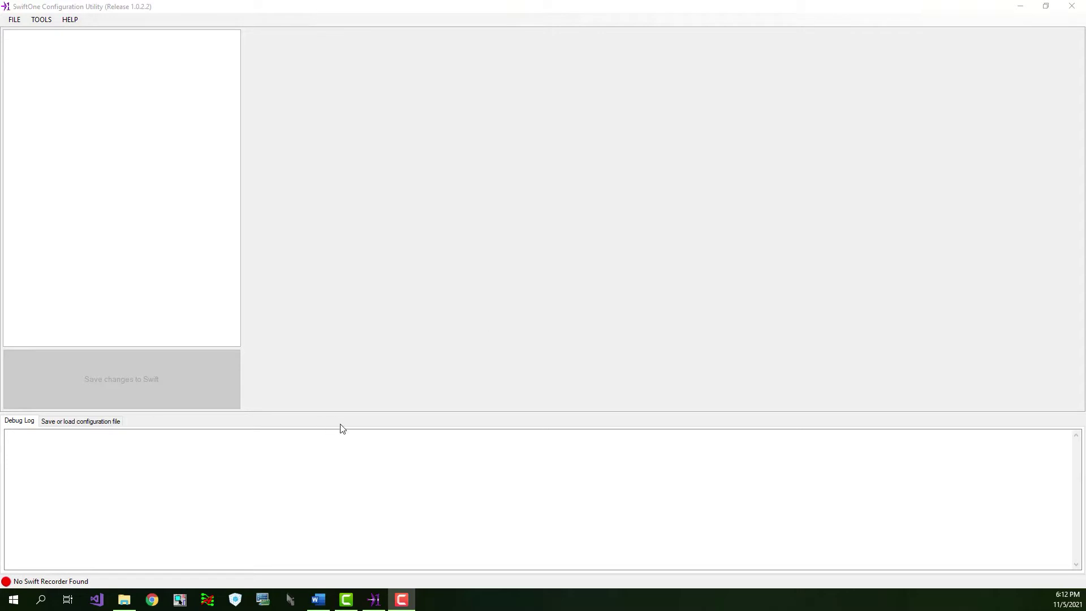
- Pin SwiftOne Configuration Utility from the bioacoustics folder to Start and move its tile into the left group
click(13, 601)
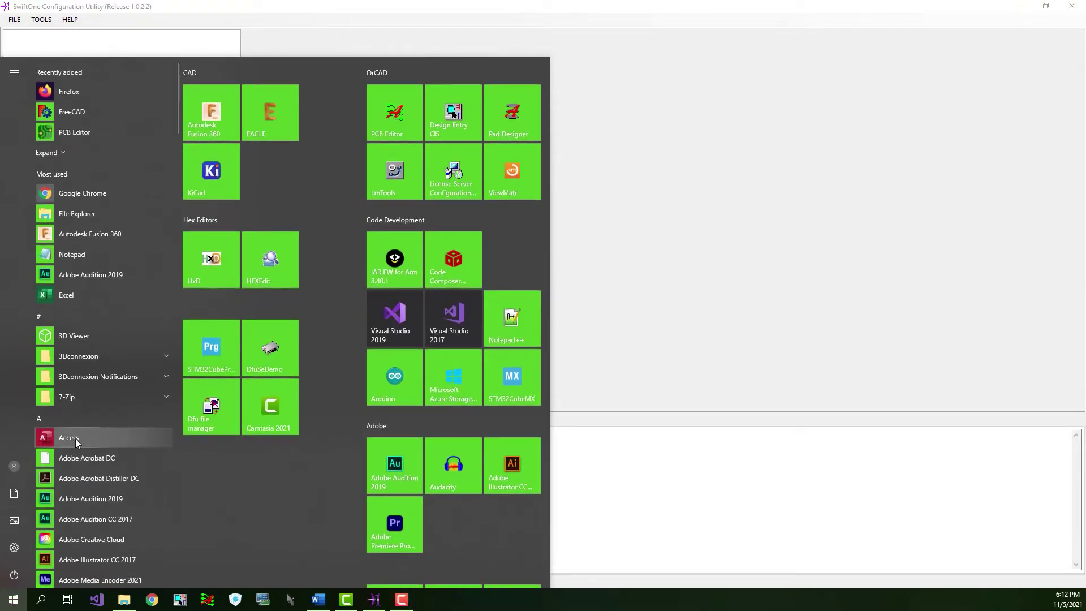
scroll(76, 439, down, 5)
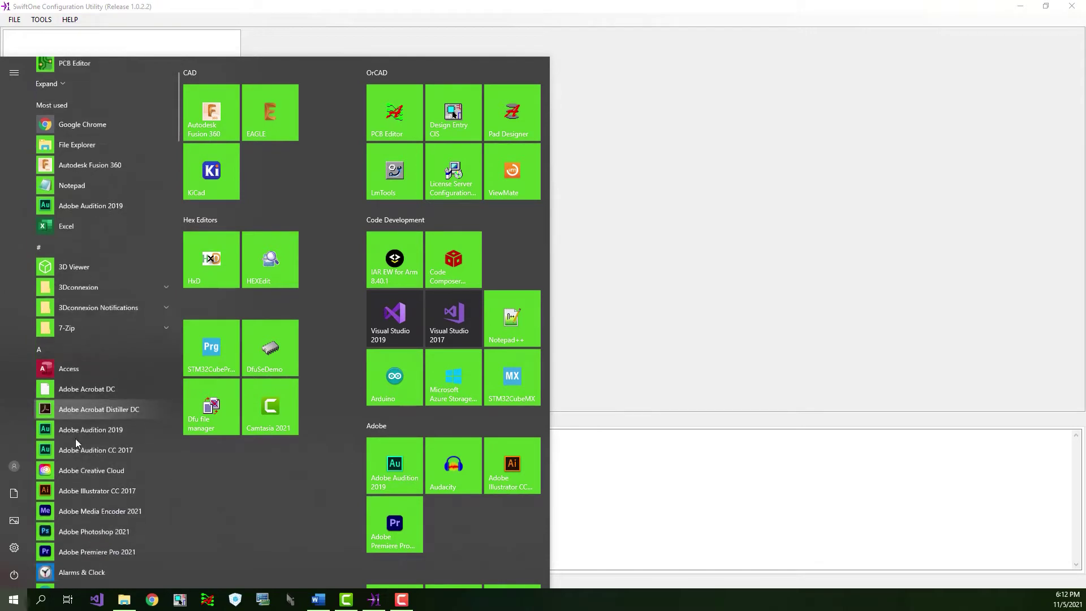
scroll(76, 380, down, 12)
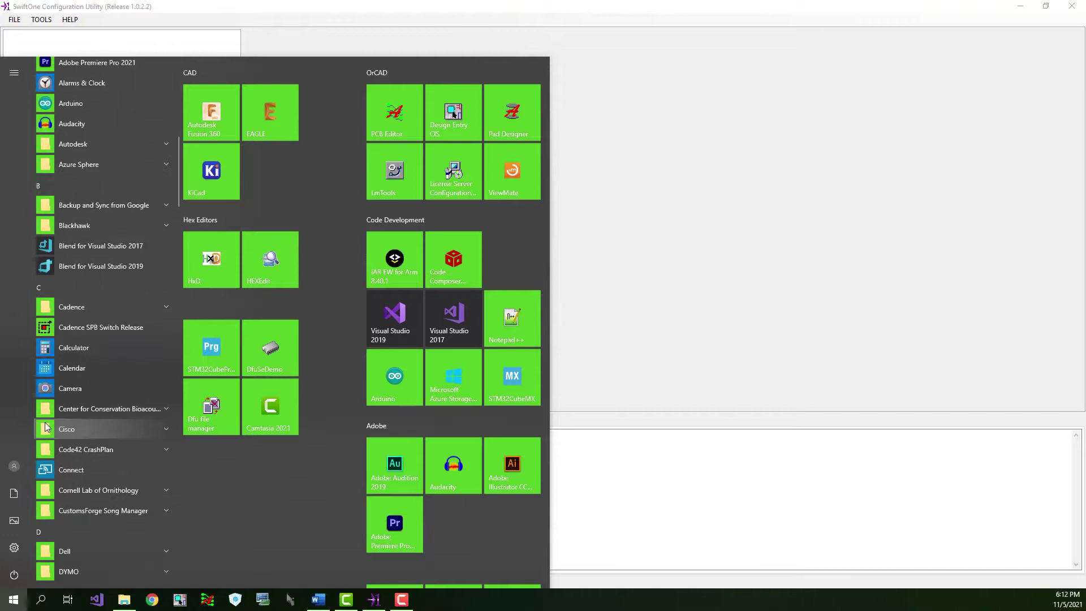
click(97, 408)
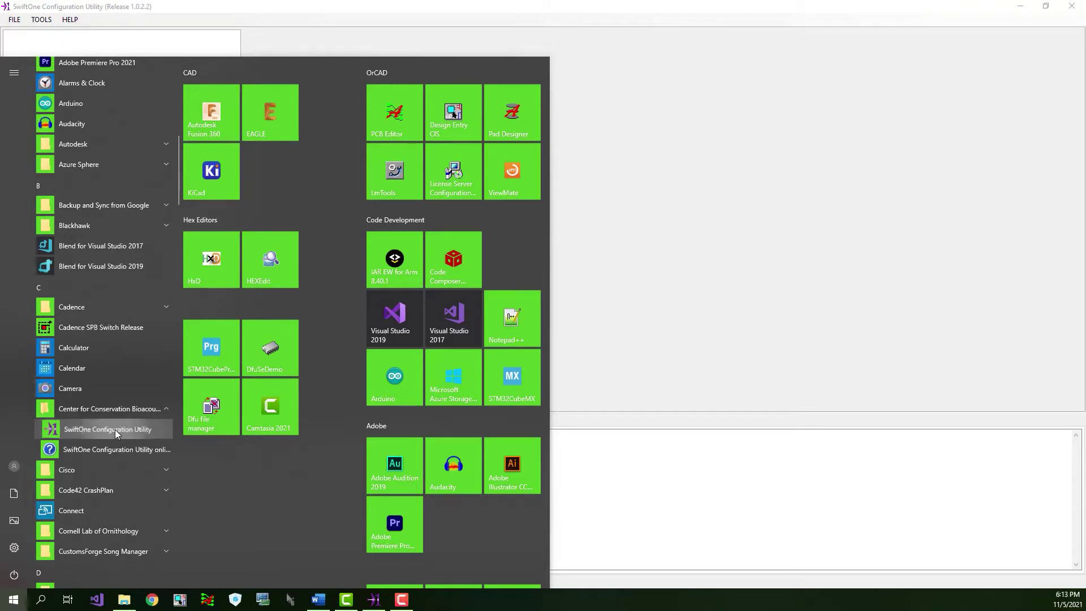
right_click(114, 430)
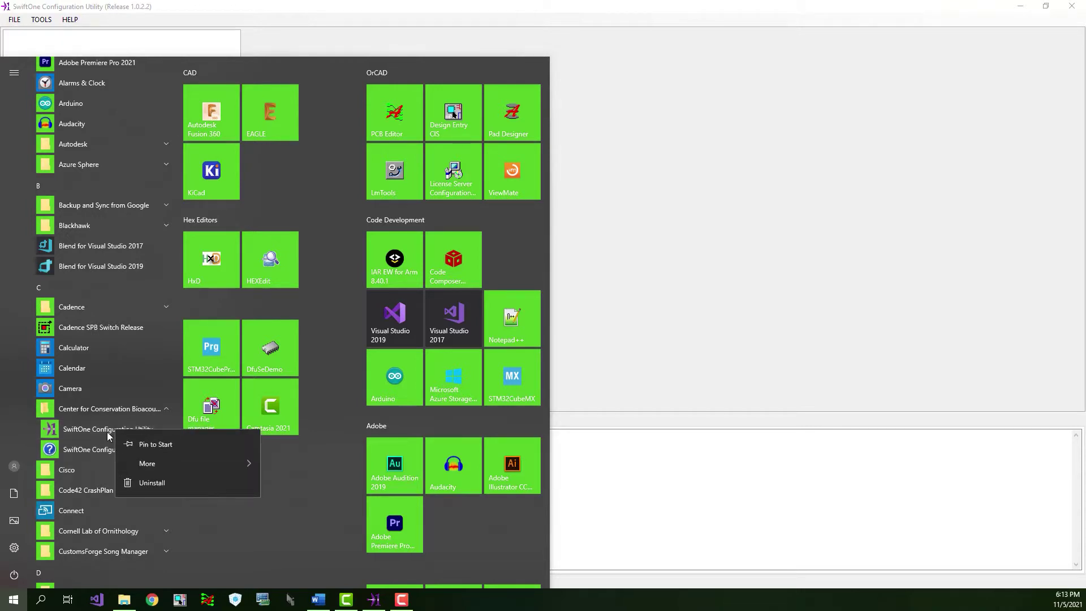
click(158, 445)
drag(462, 562, 214, 364)
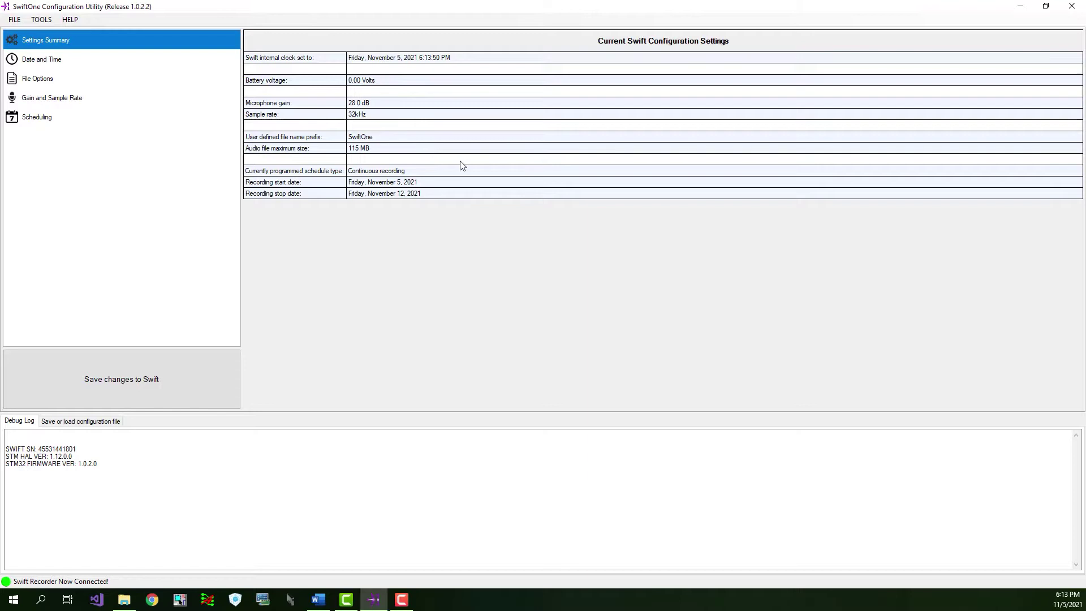
- Browse the settings pages, then sync the recorder clock to the computer's time on the Date and Time page
click(92, 65)
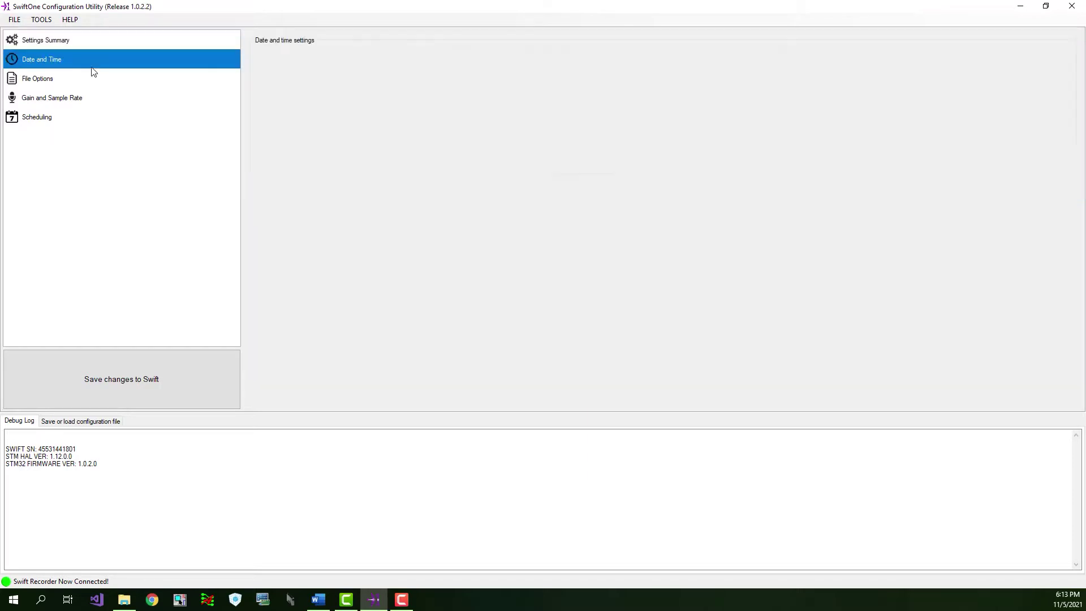
click(91, 78)
click(96, 99)
click(65, 45)
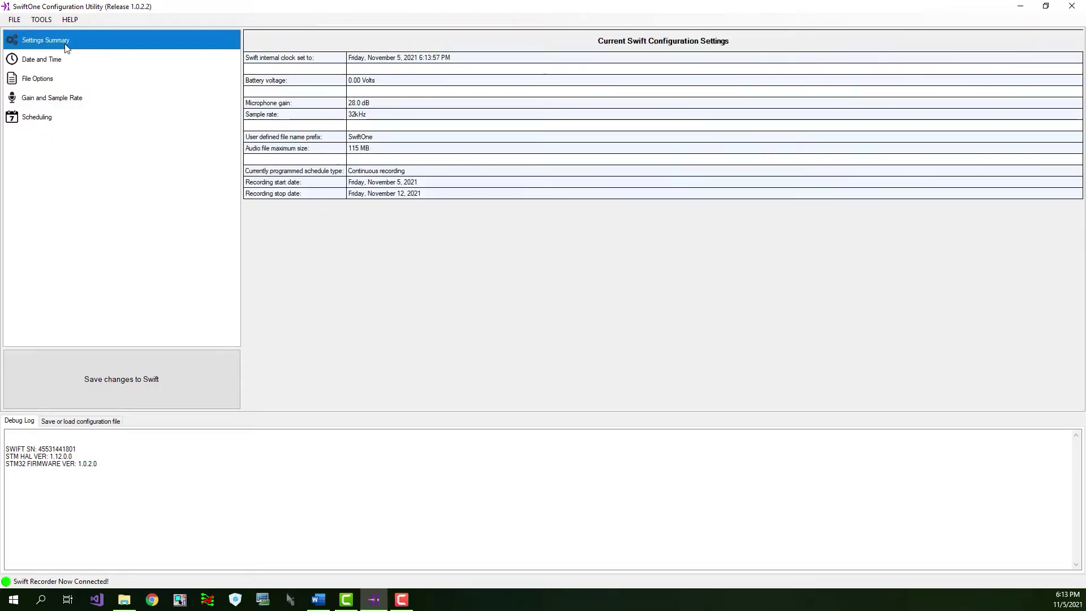
click(31, 64)
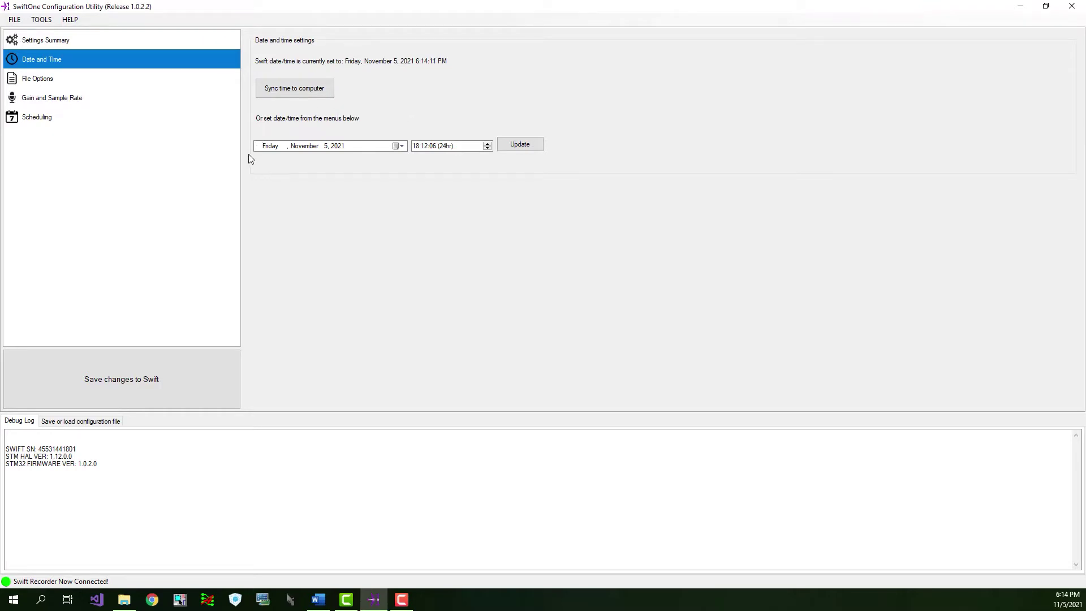
click(290, 90)
- Replace the SwiftOne file name prefix with Test1 and save it to the recorder
click(61, 83)
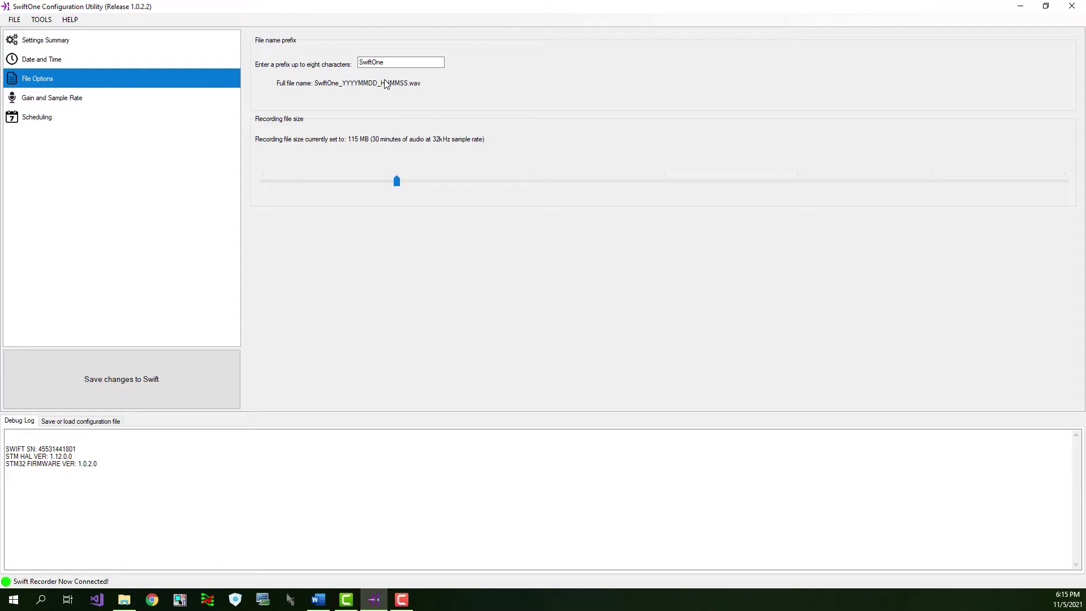
drag(404, 63, 338, 64)
text(Test1)
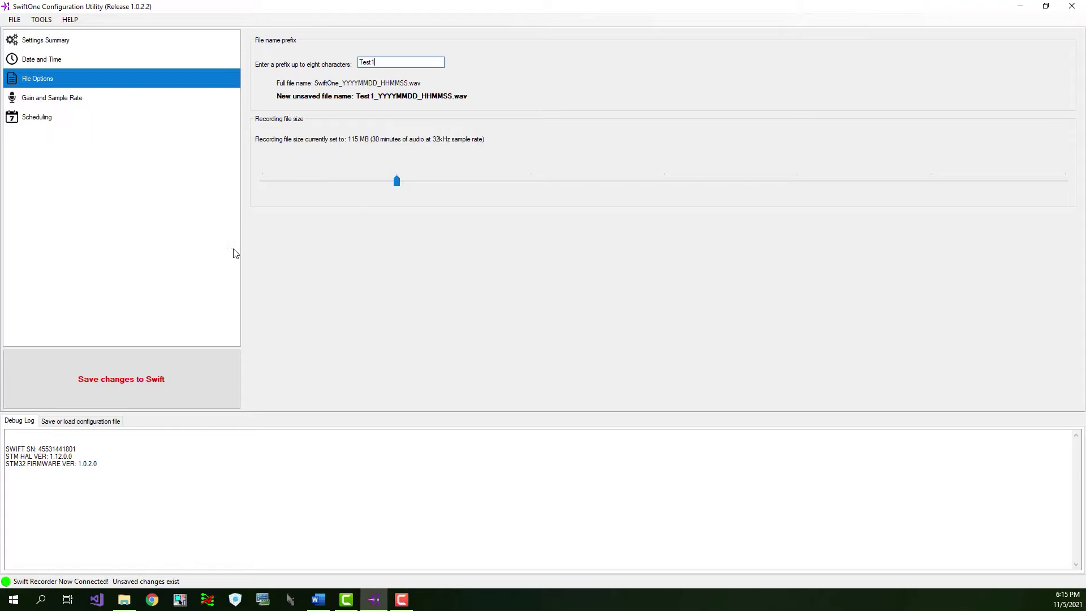
click(135, 382)
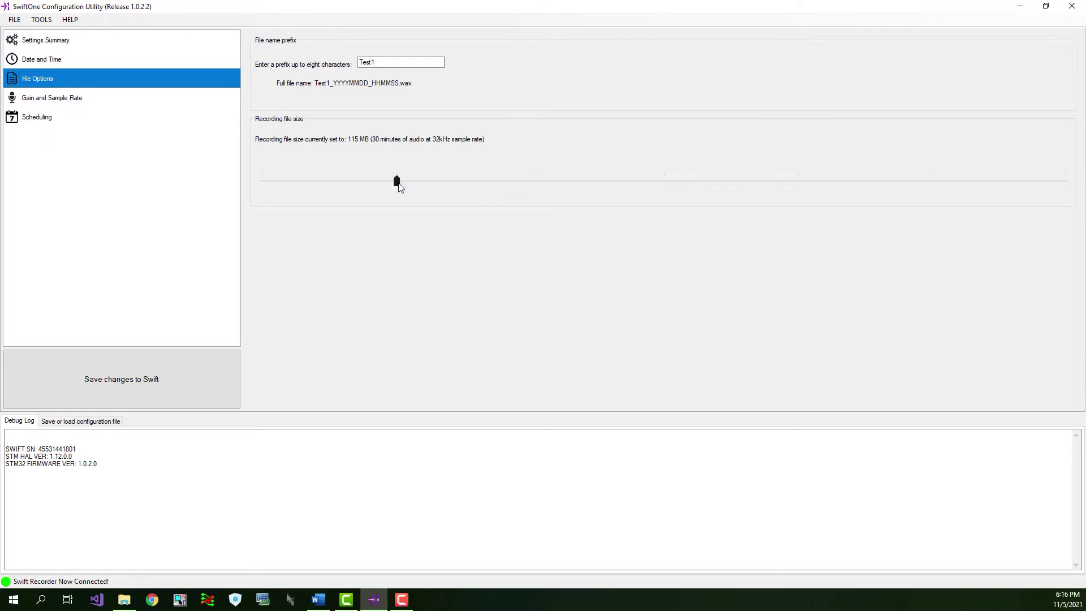
- Try the file size slider between 57 and 1382 MB, then set 230 MB and save it to the recorder
click(477, 191)
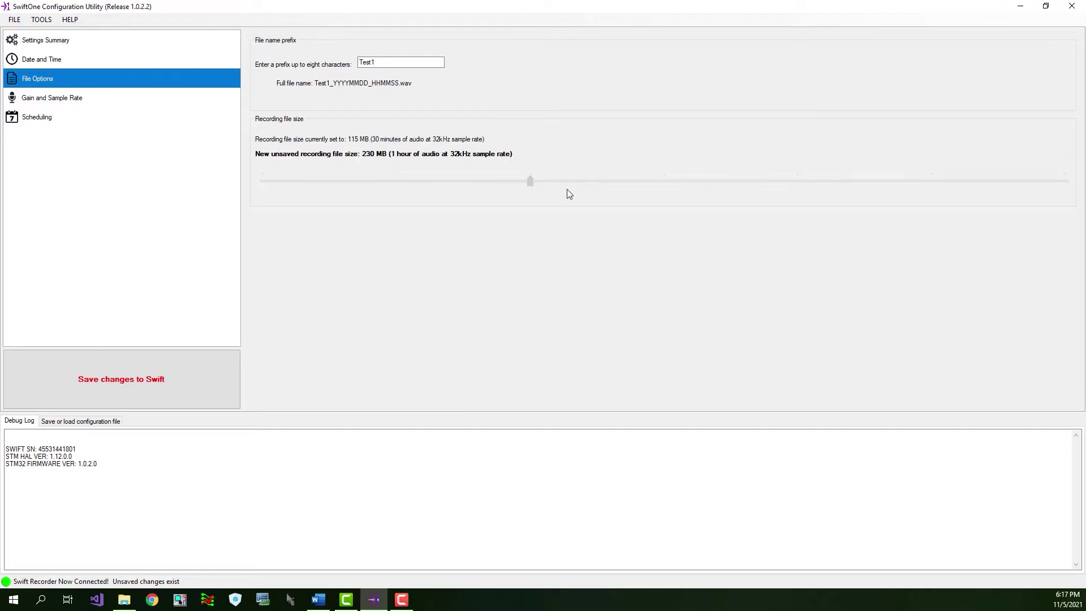
click(292, 200)
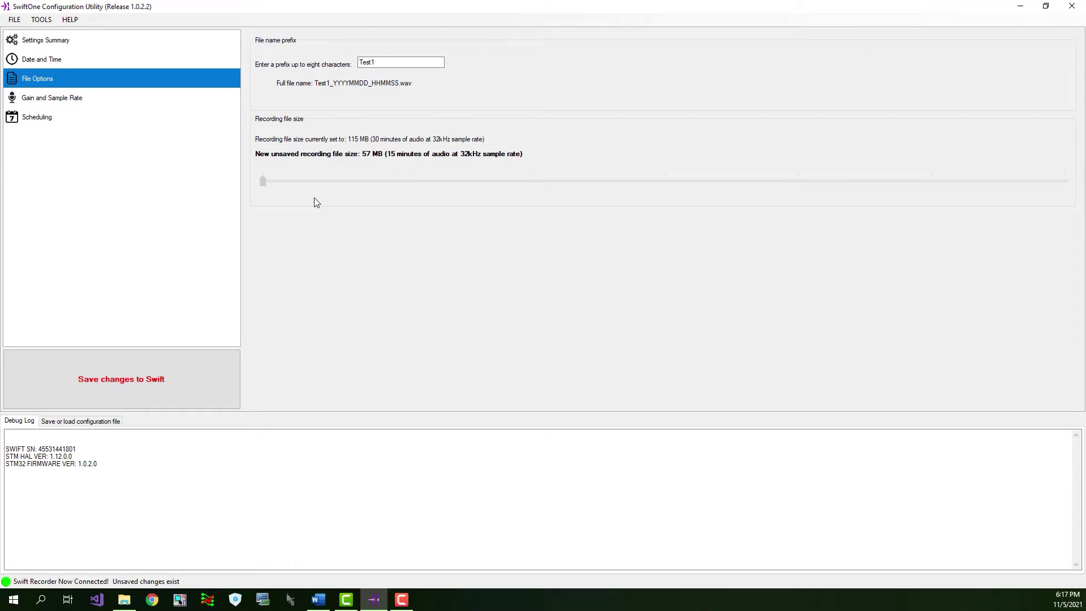
drag(315, 202, 1073, 182)
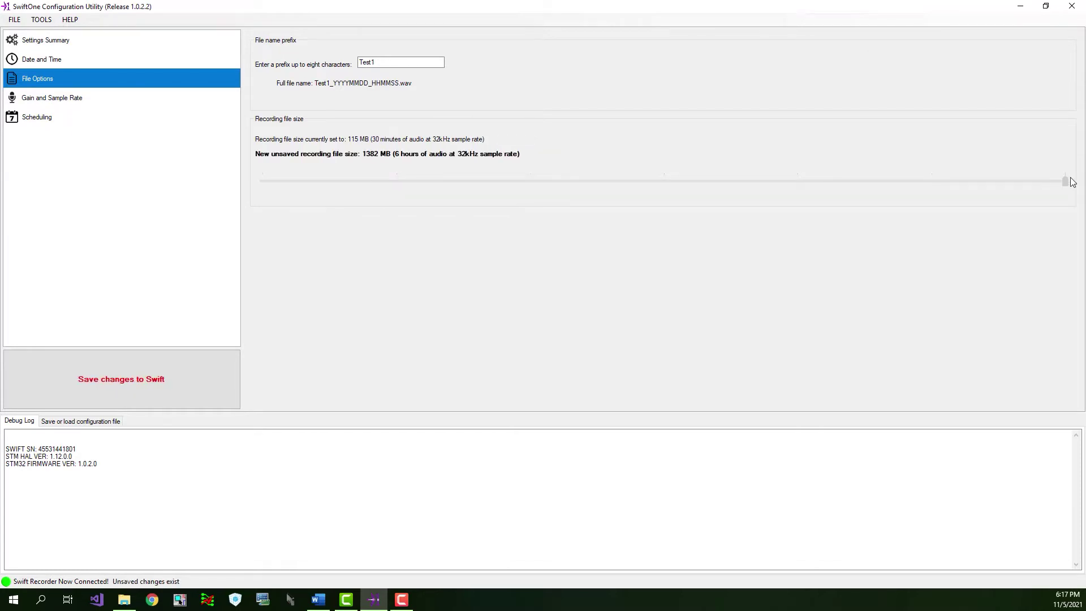
click(908, 198)
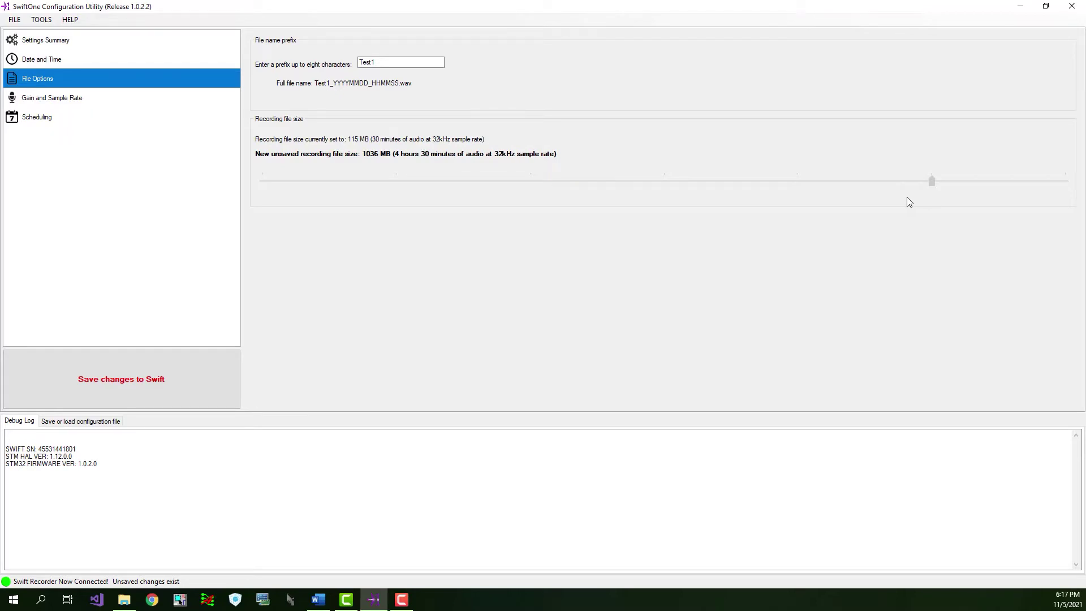
drag(907, 198, 571, 198)
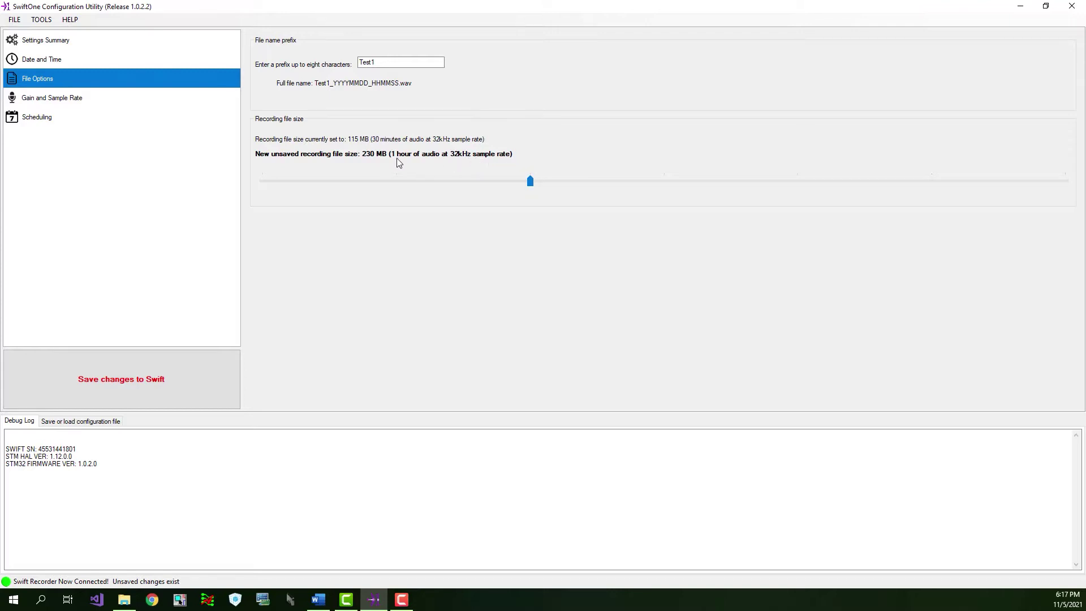
click(119, 386)
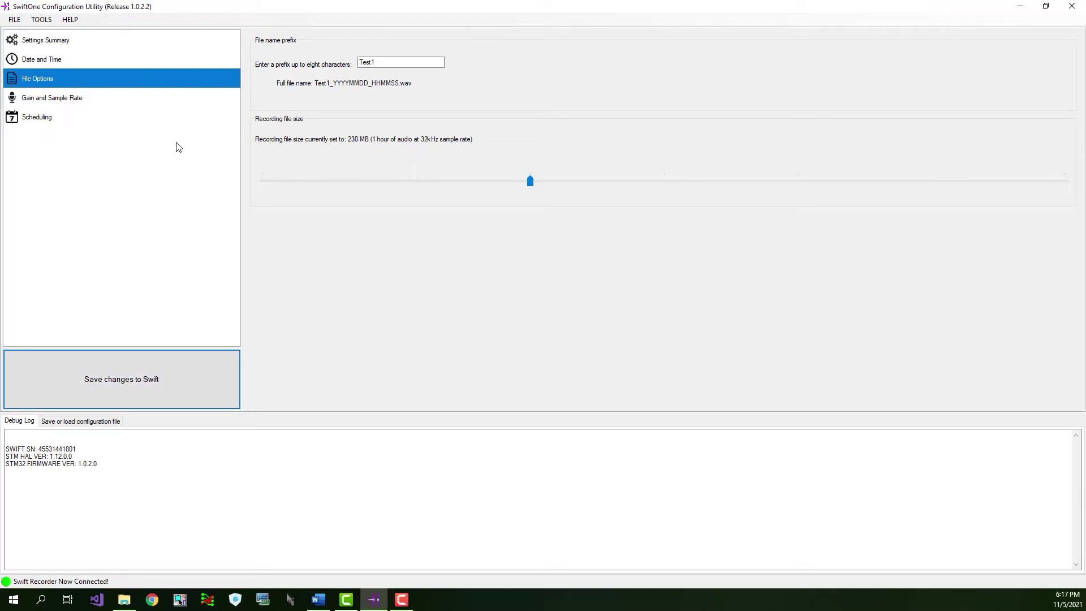
- Try other gain and sample rate values, then return them to 28.0 dB and 32kHz
click(22, 102)
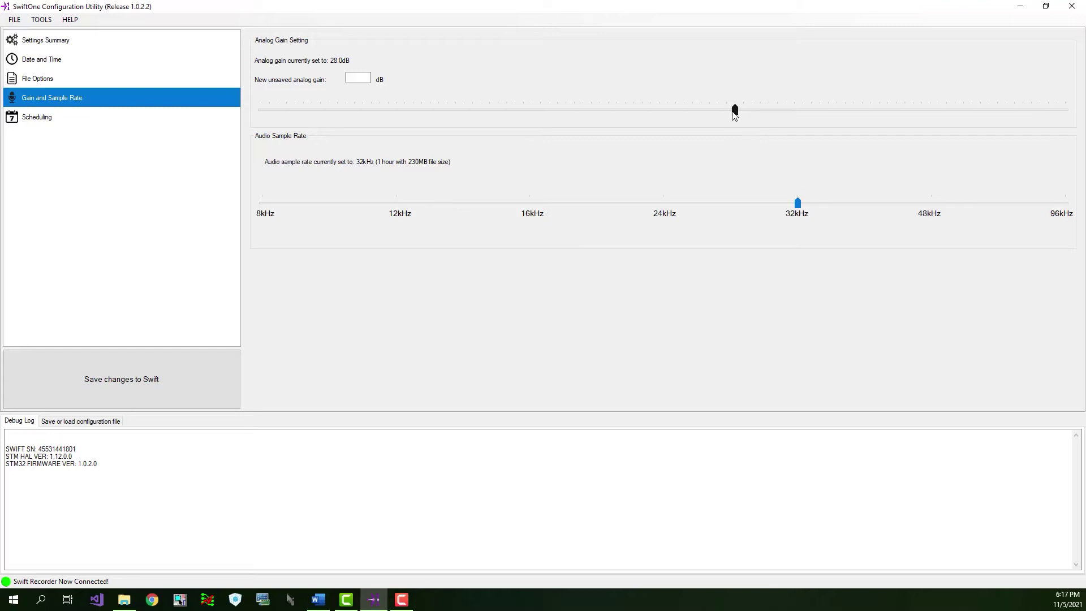
drag(735, 109, 693, 127)
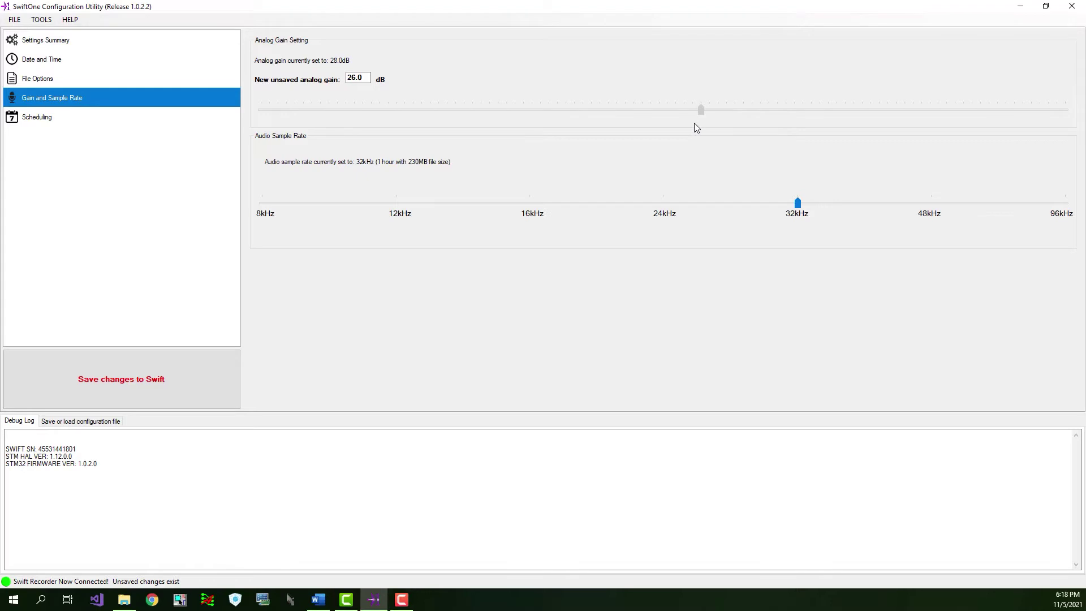
drag(710, 112, 736, 113)
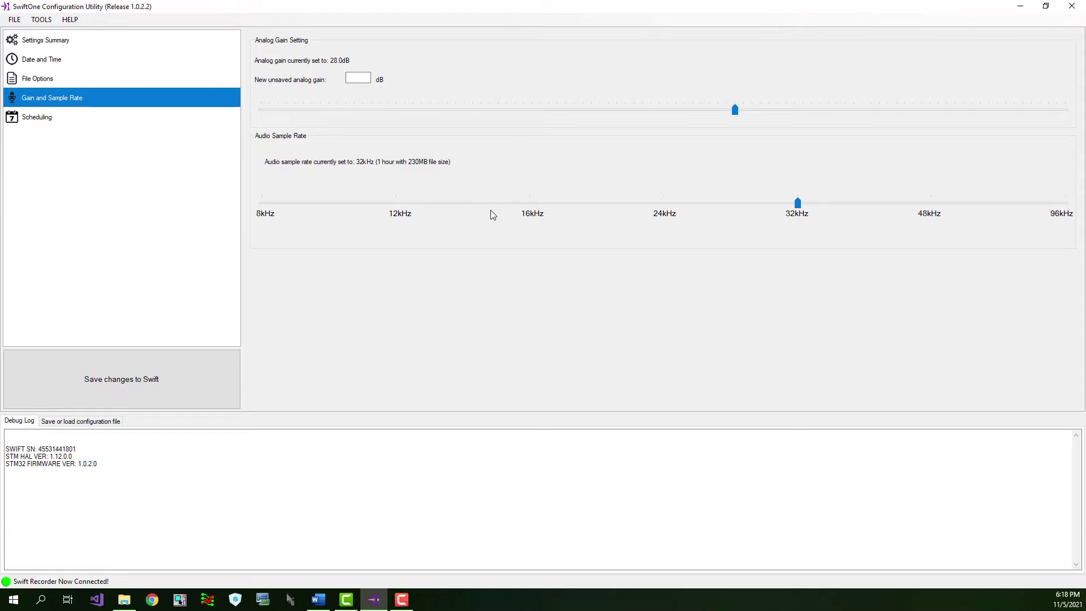
drag(798, 202, 1063, 232)
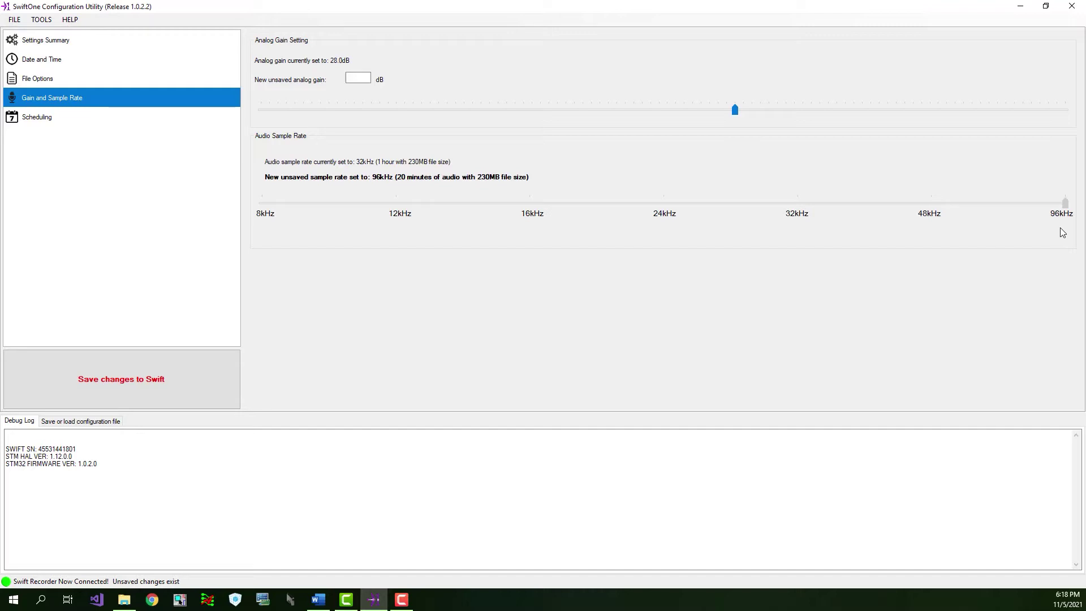
drag(1010, 235, 958, 242)
drag(955, 237, 829, 235)
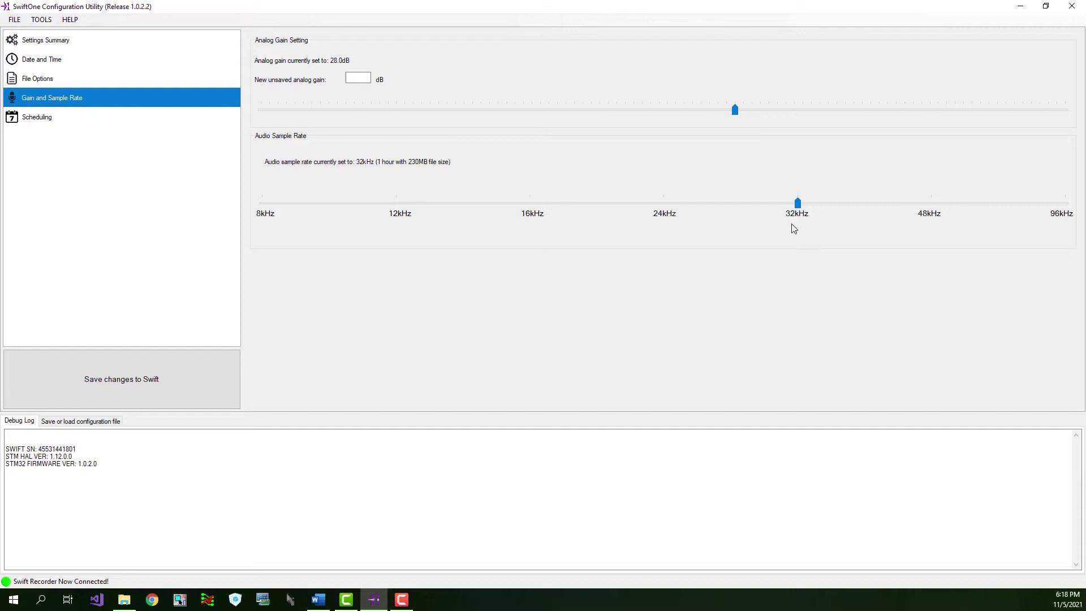
- Preview the Arbitrary time and Duty cycled schedule tabs, then return to Continuous recording
click(93, 124)
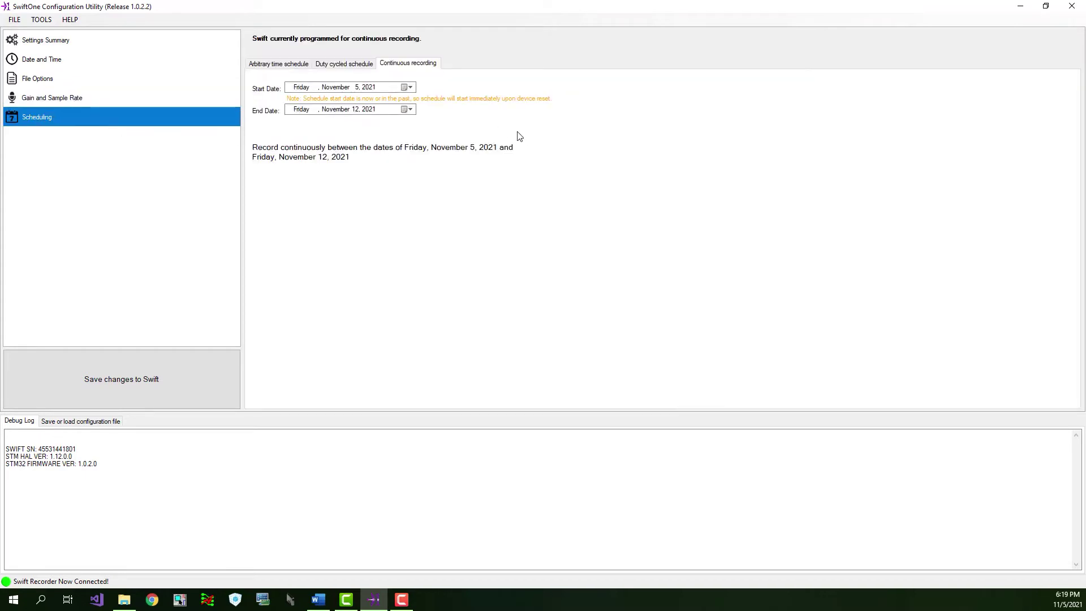
click(262, 64)
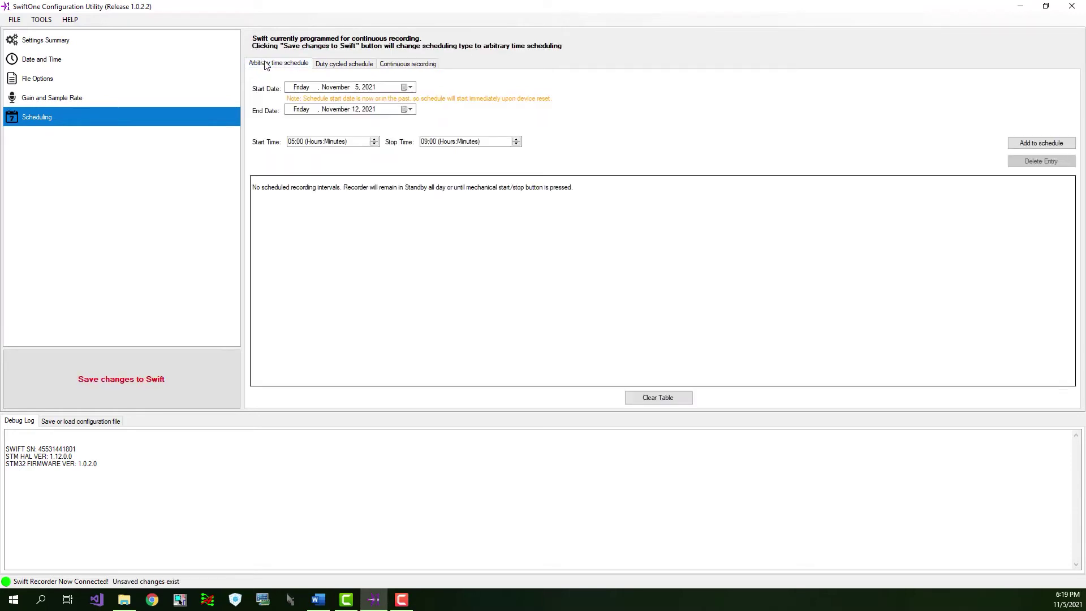
click(338, 64)
click(413, 65)
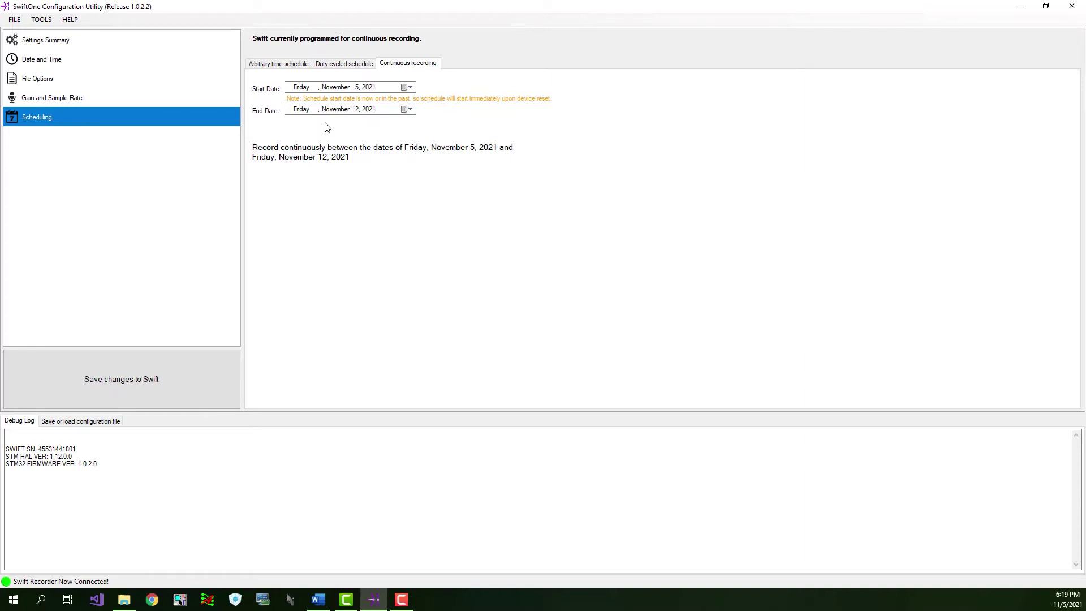
- Keep November 5 as the start date, set the end date to December 29, 2021, and save
click(407, 87)
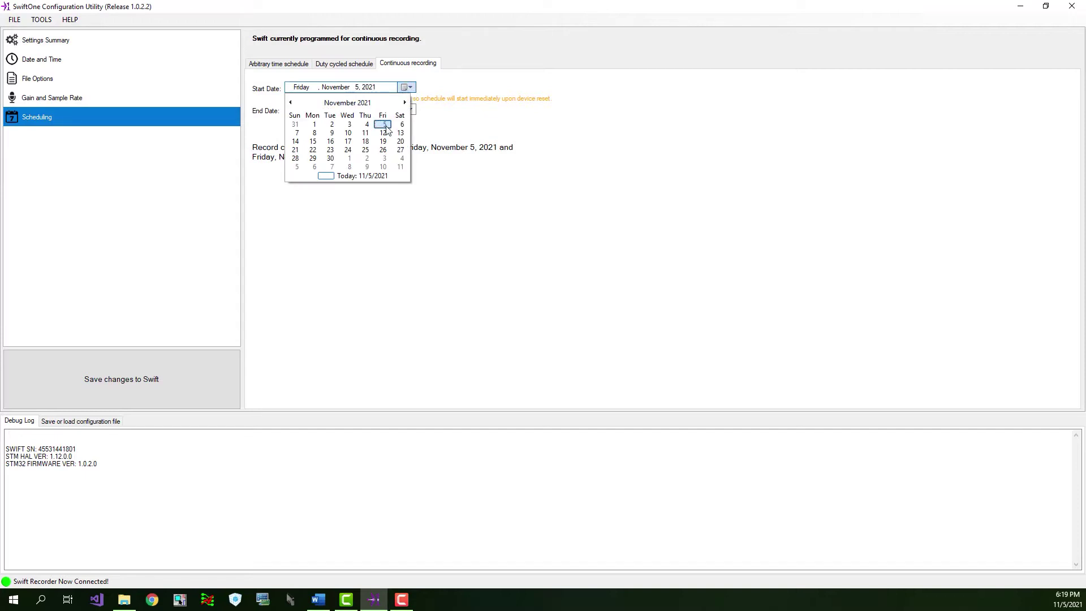
click(384, 125)
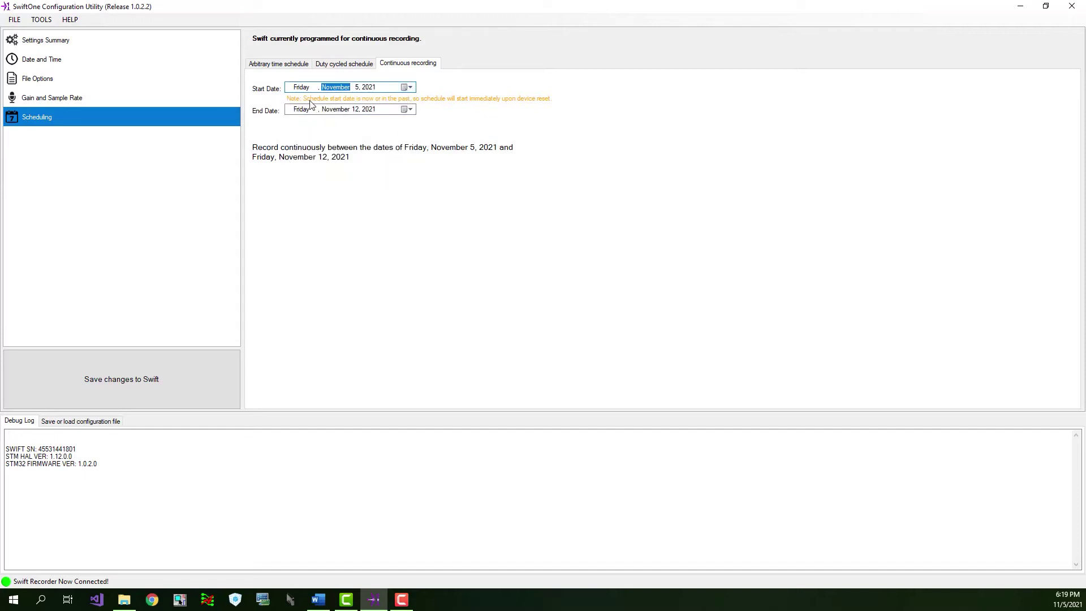
click(411, 110)
click(404, 124)
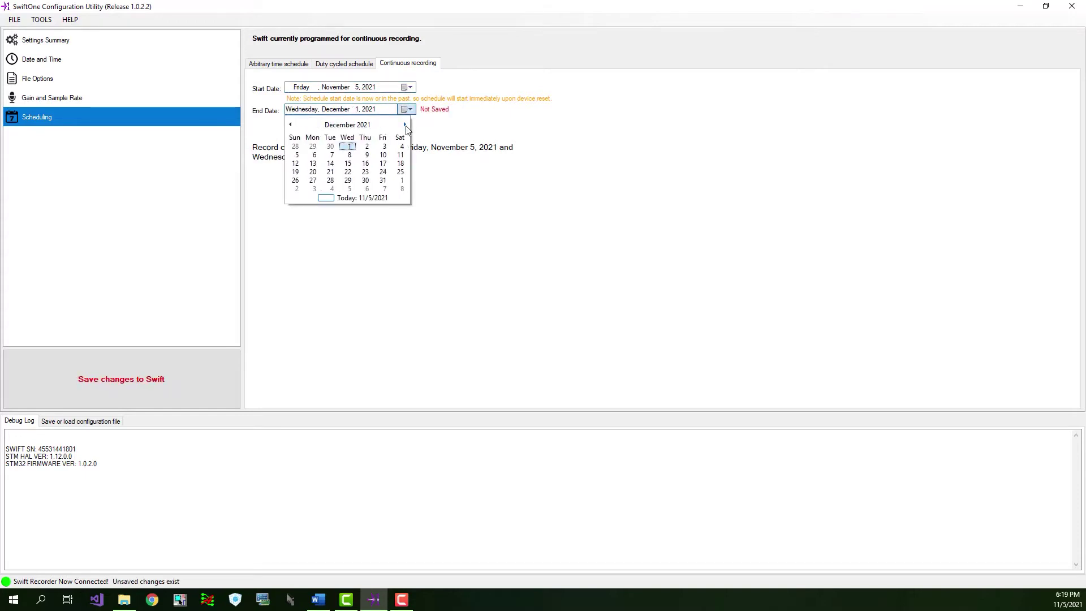
click(348, 180)
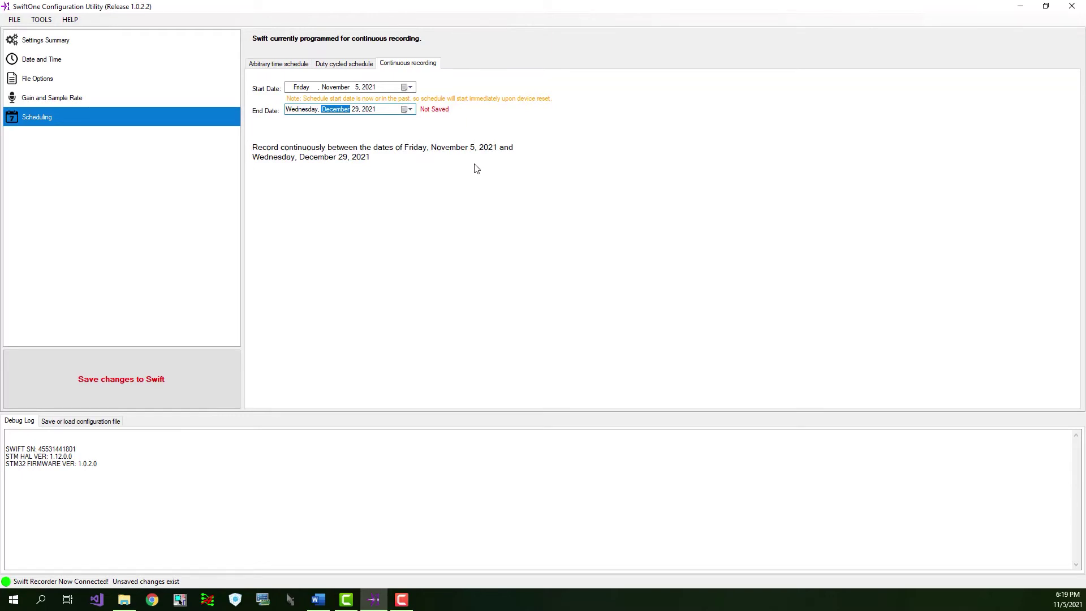
click(152, 382)
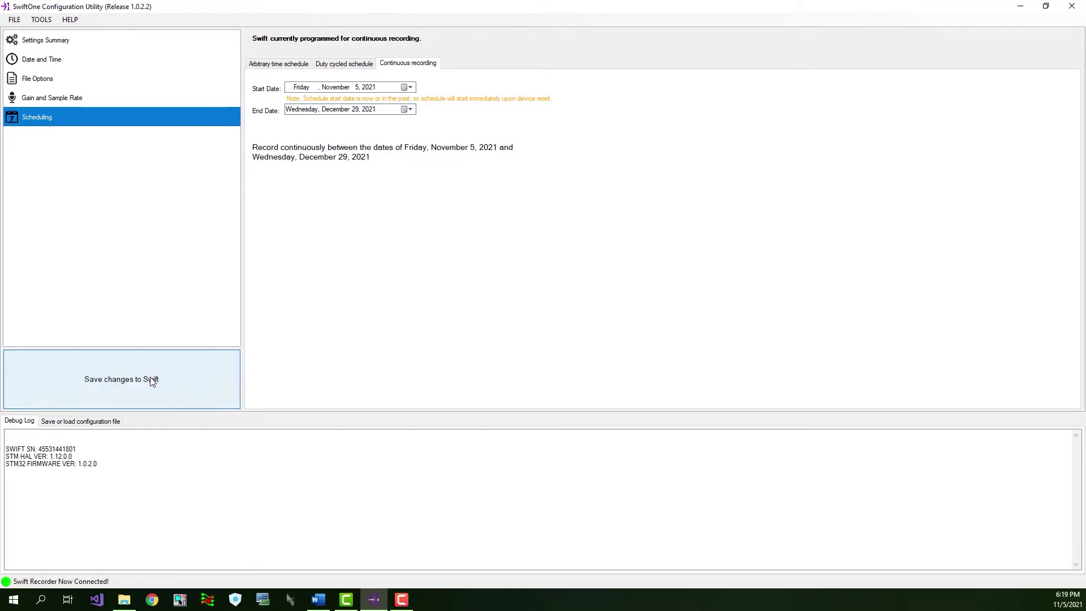
- On the Duty cycled tab, set the recording length to 01:20
click(345, 64)
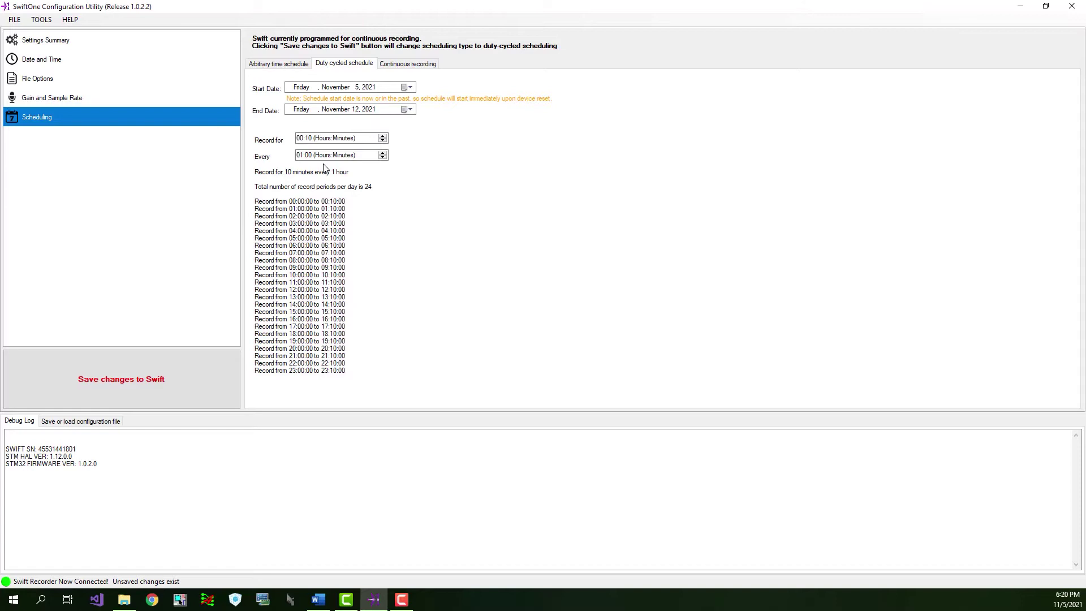
click(309, 139)
text(12)
key(Up)
key(Up)
click(308, 155)
text(3)
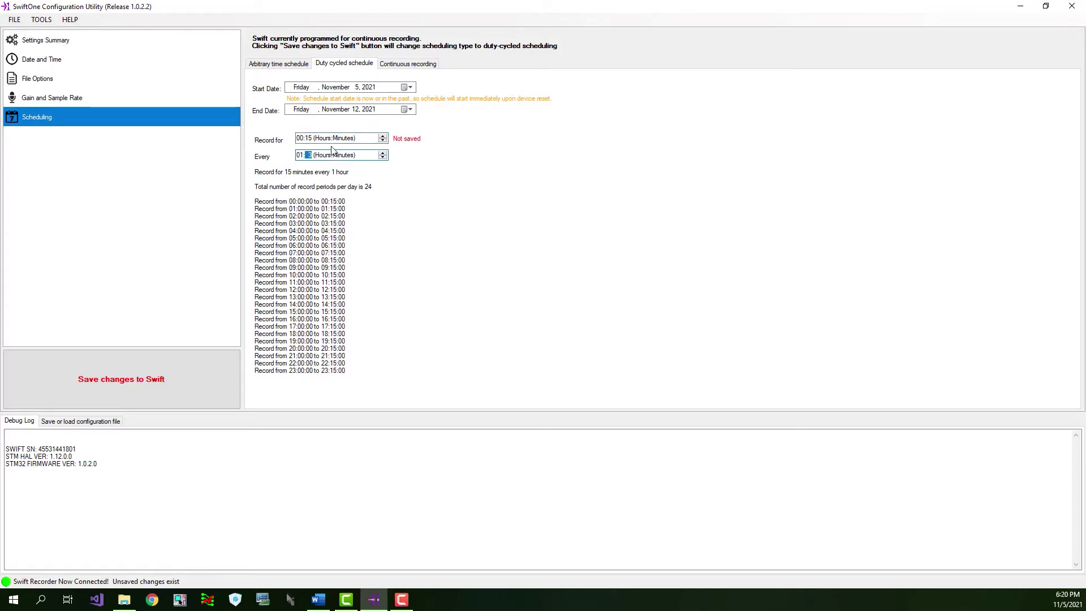
text(0)
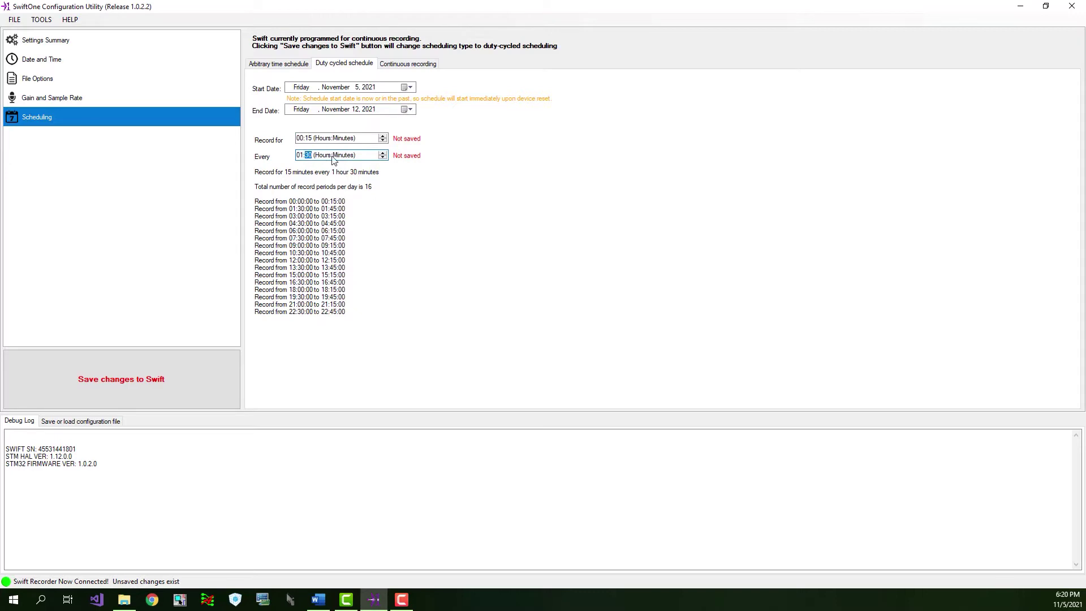
click(299, 139)
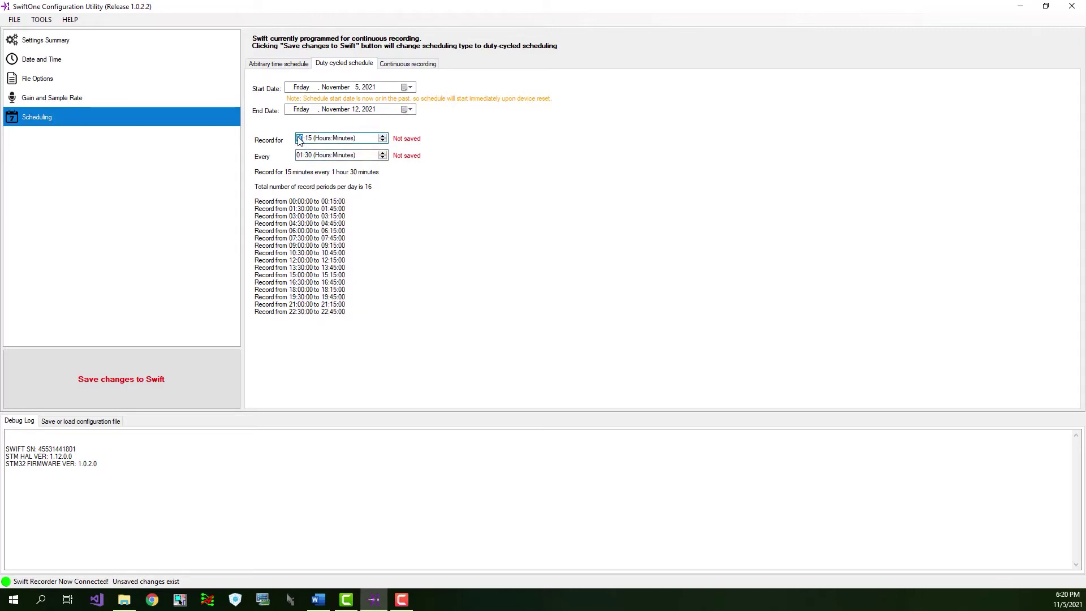
text(01:)
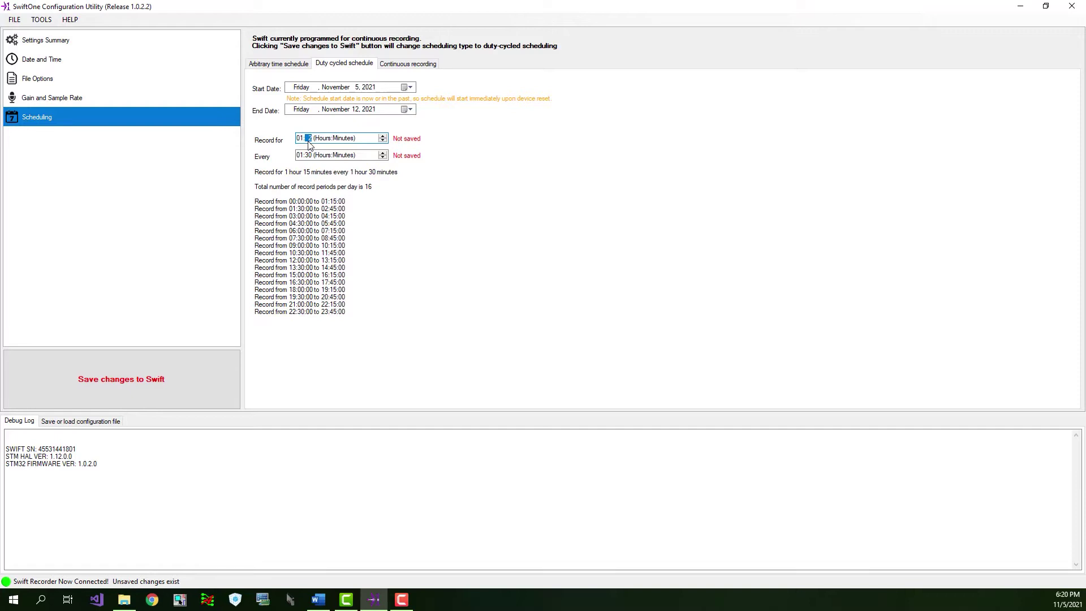
text(20)
- Set the repeat interval to every 04:00, save the duty-cycled schedule, then view the arbitrary schedule
key(Tab)
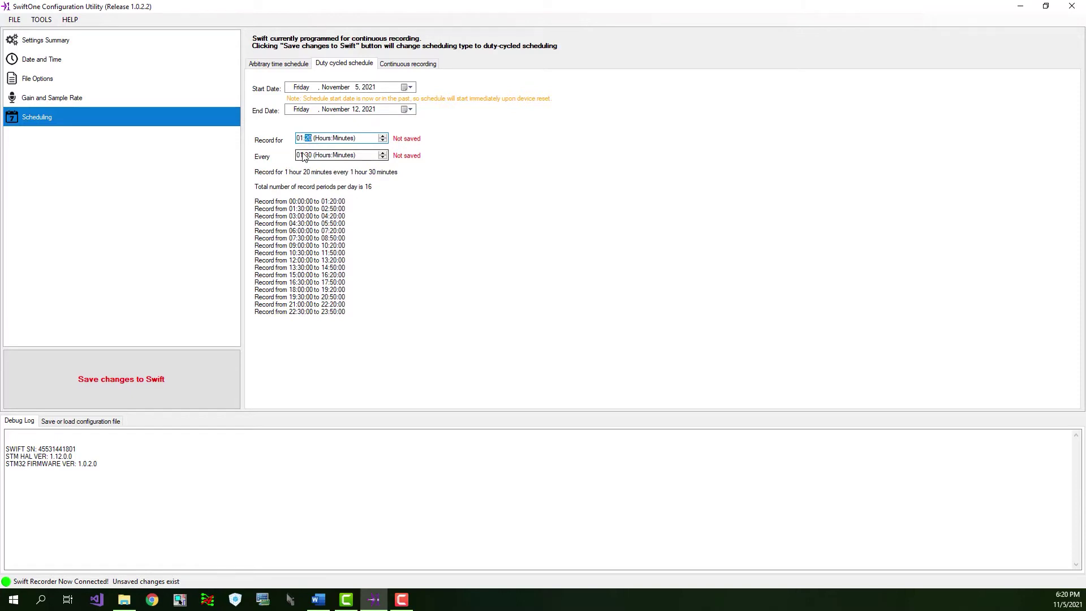
text(02:00)
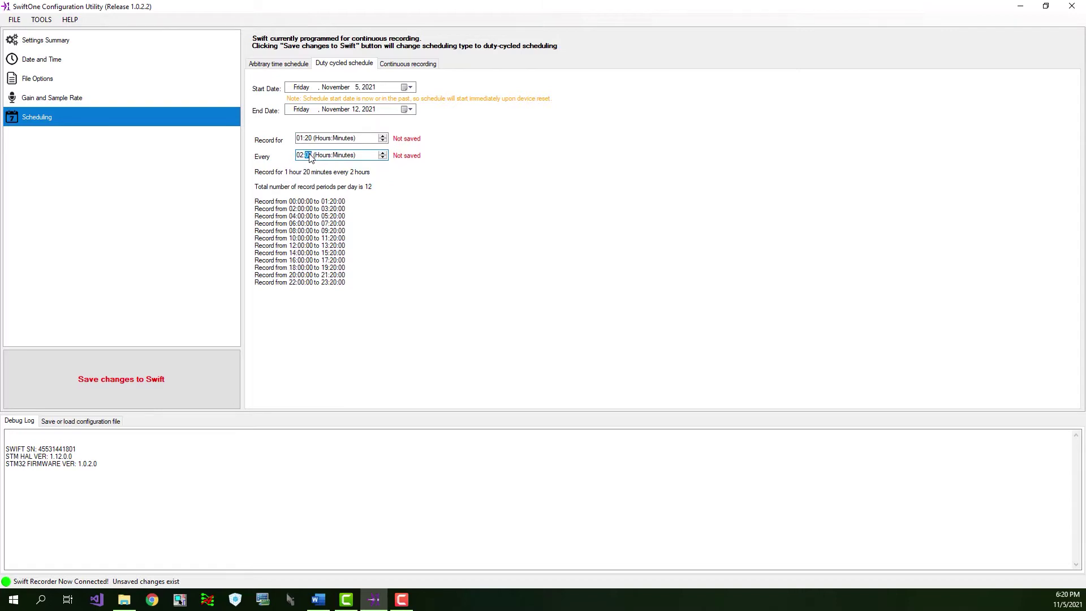
click(382, 152)
click(382, 152)
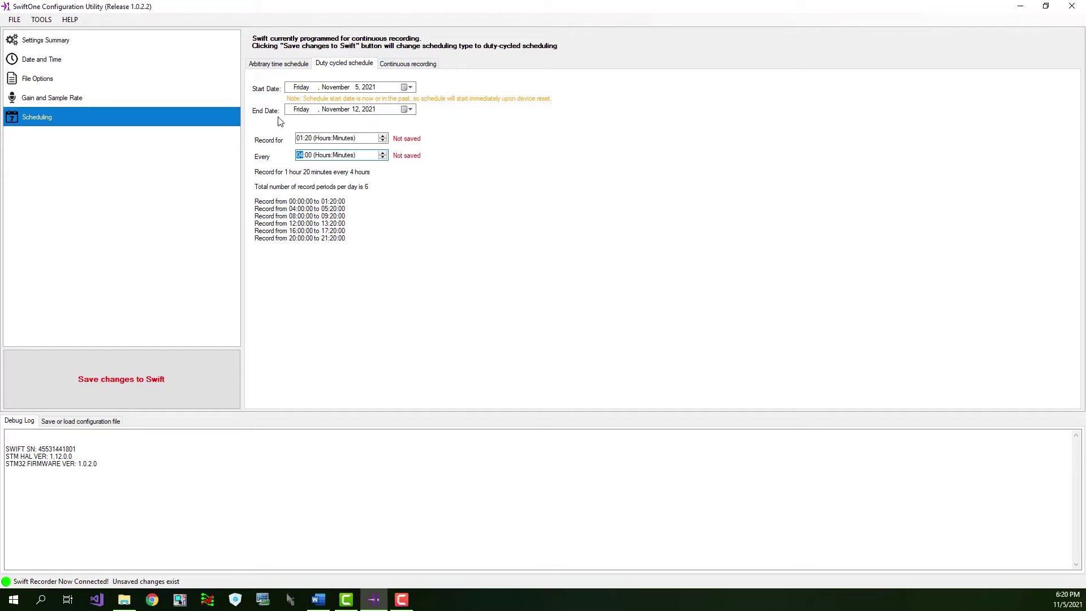
click(186, 378)
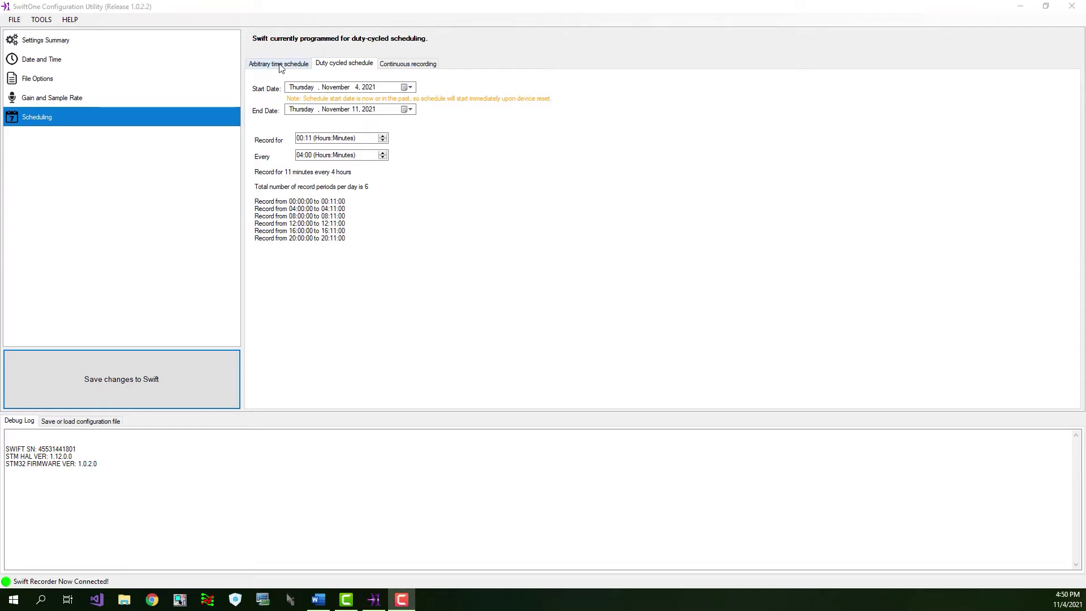
click(280, 64)
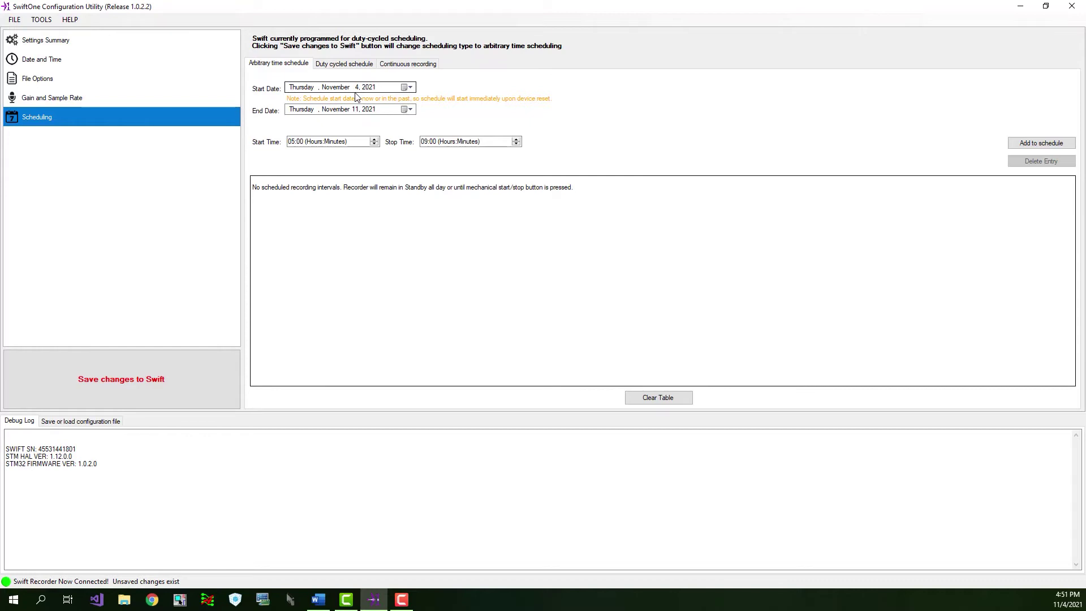
- Keep November 4 as the start date and pick November 25, 2021 as the end date
click(408, 87)
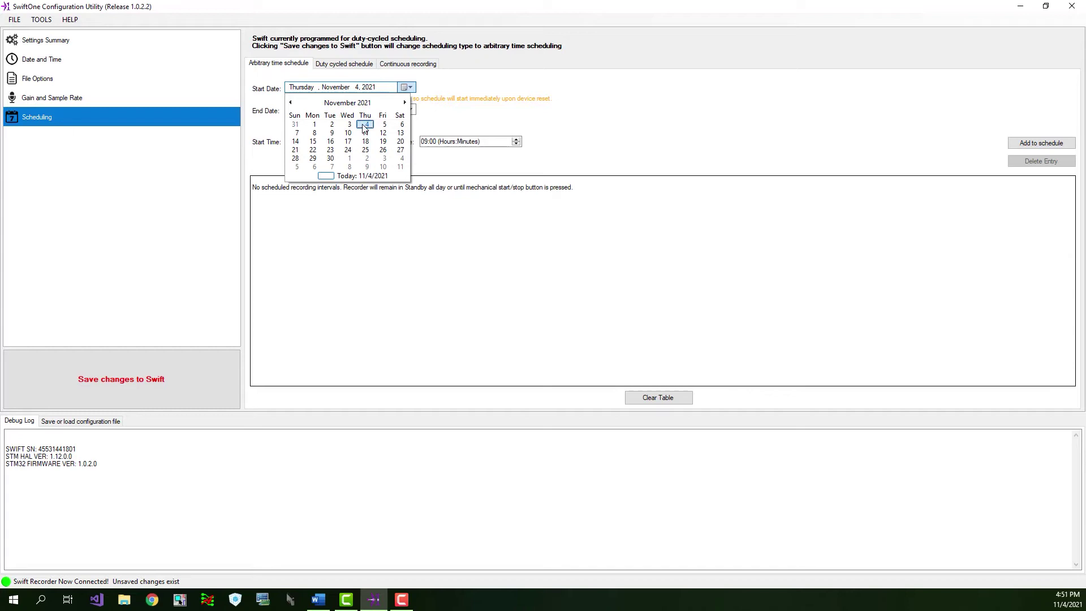
click(365, 125)
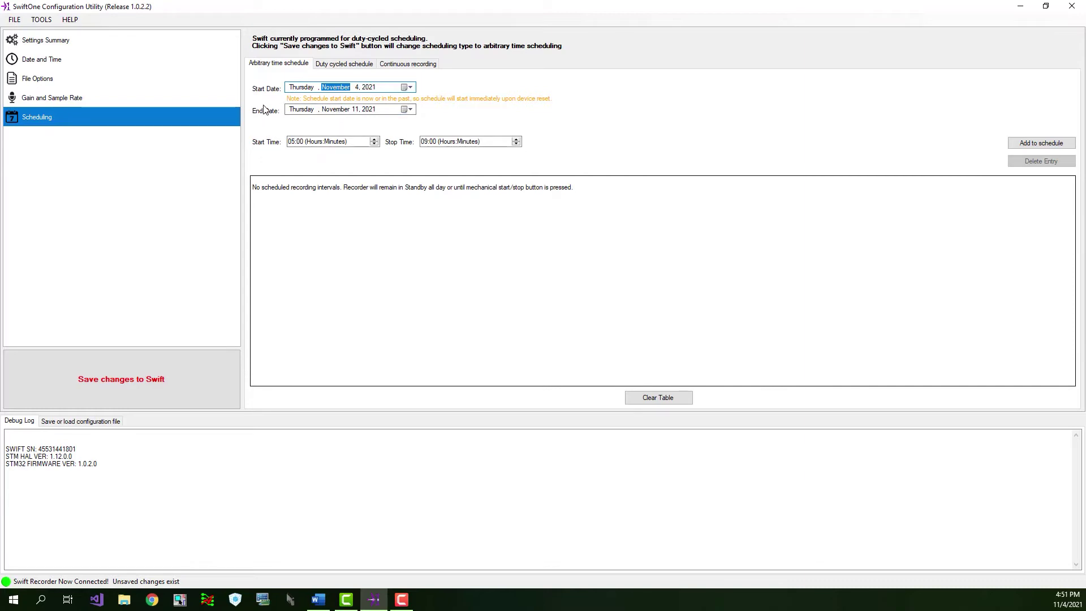
click(410, 109)
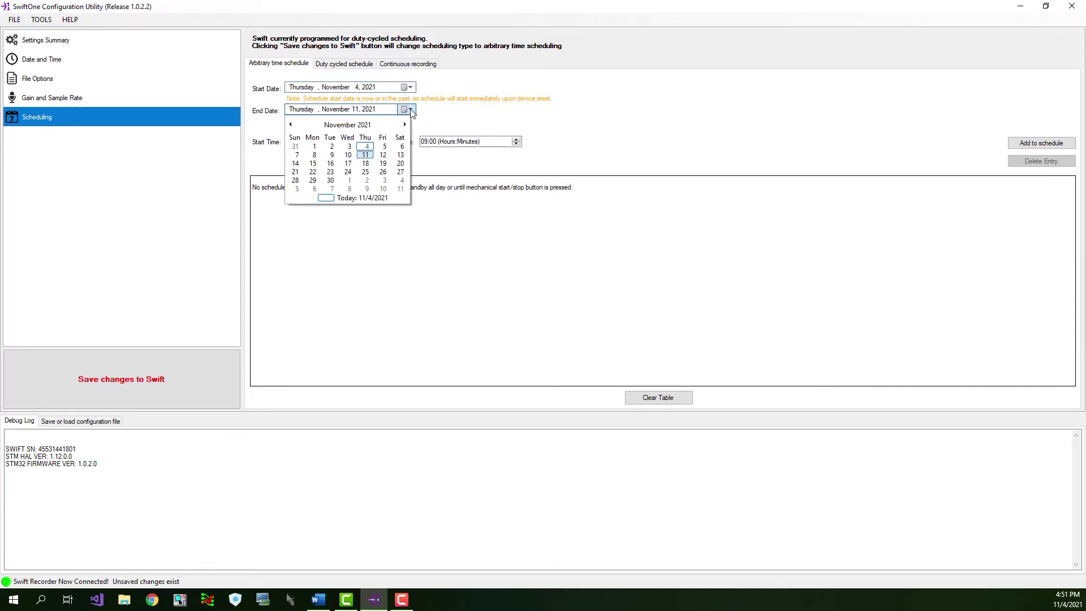
click(366, 174)
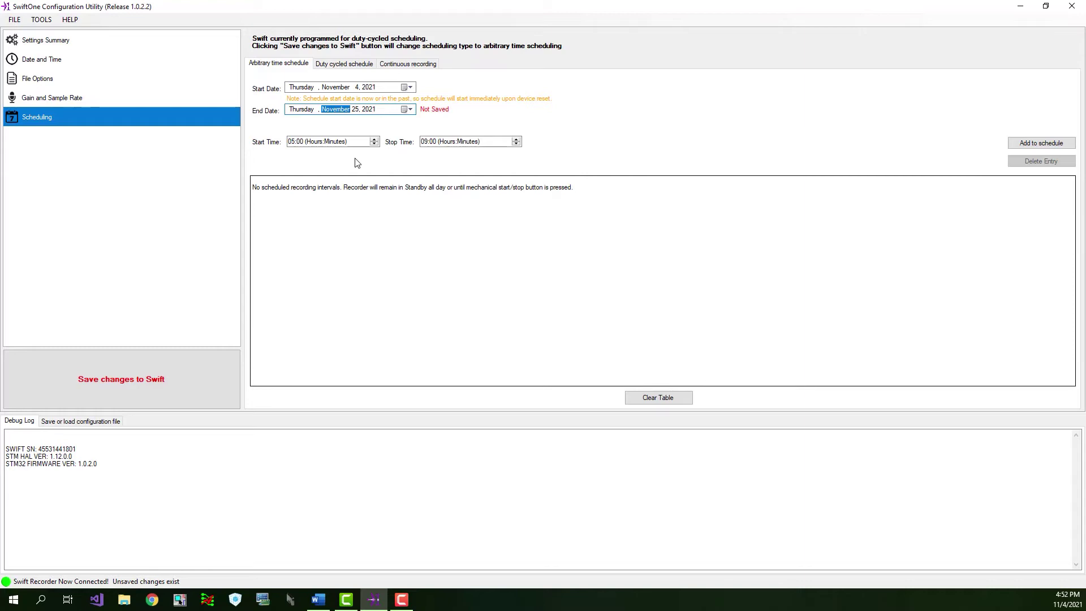
- Add a daily recording period from 08:00 to 10:00
click(294, 143)
text(8)
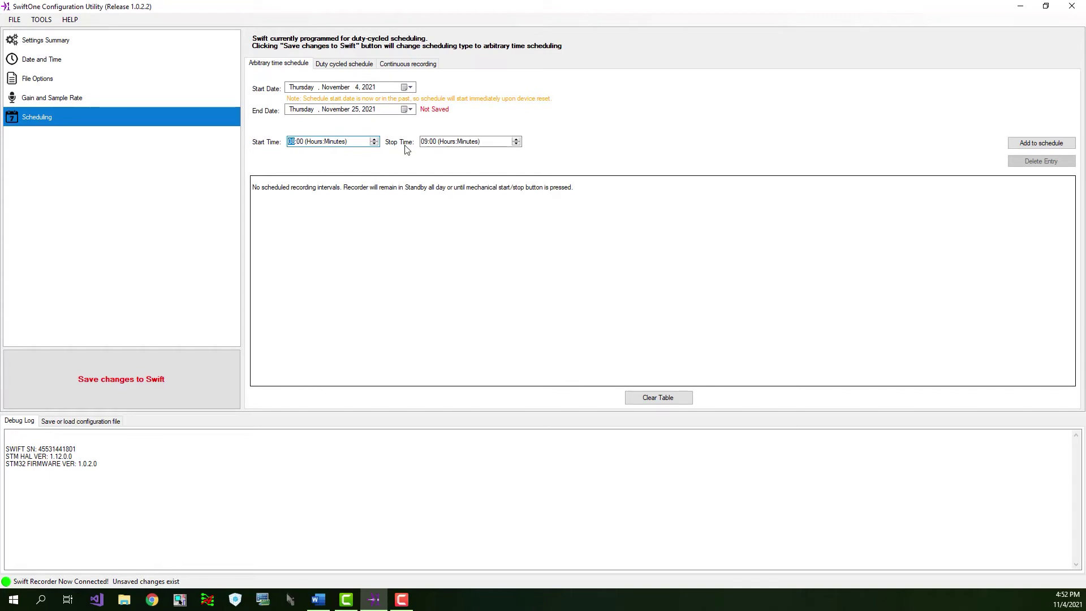
click(424, 145)
text(1)
click(1056, 143)
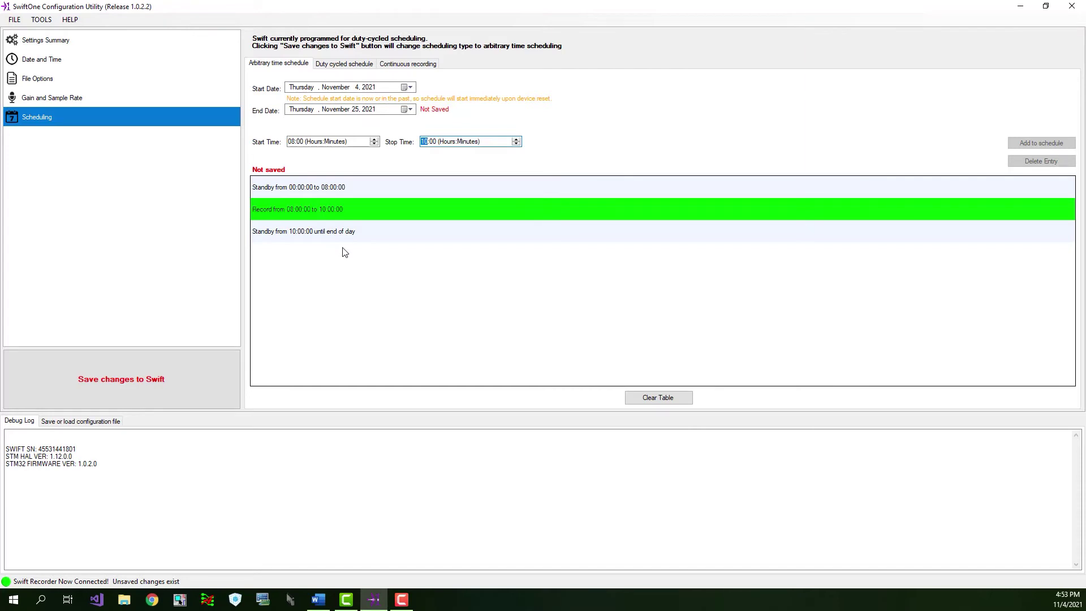
- Add a second daily recording period from 20:00 to 22:00
click(292, 144)
text(20)
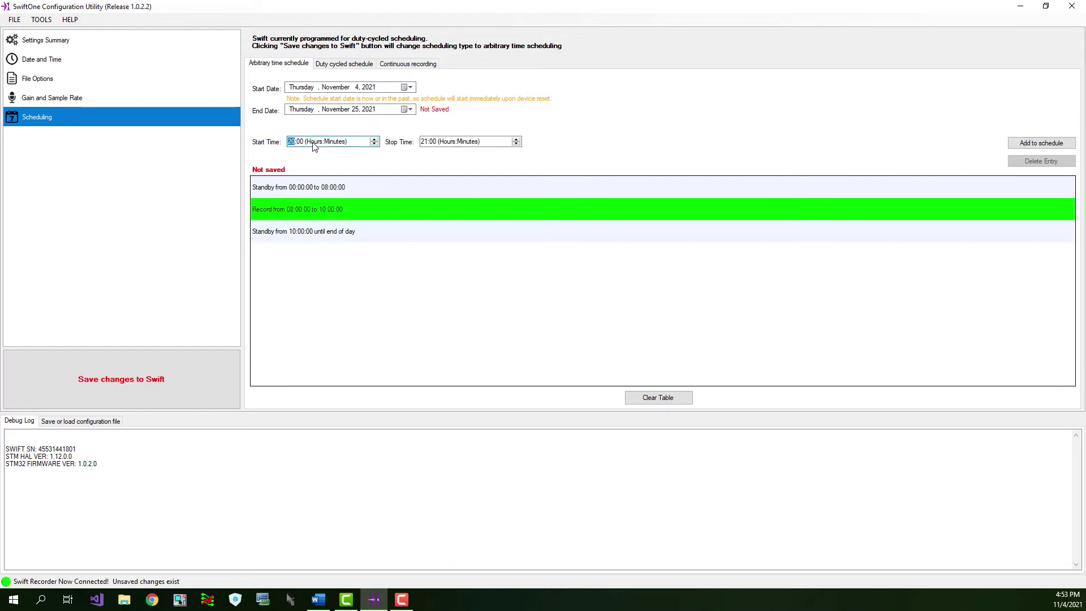
click(428, 142)
key(Up)
click(1030, 144)
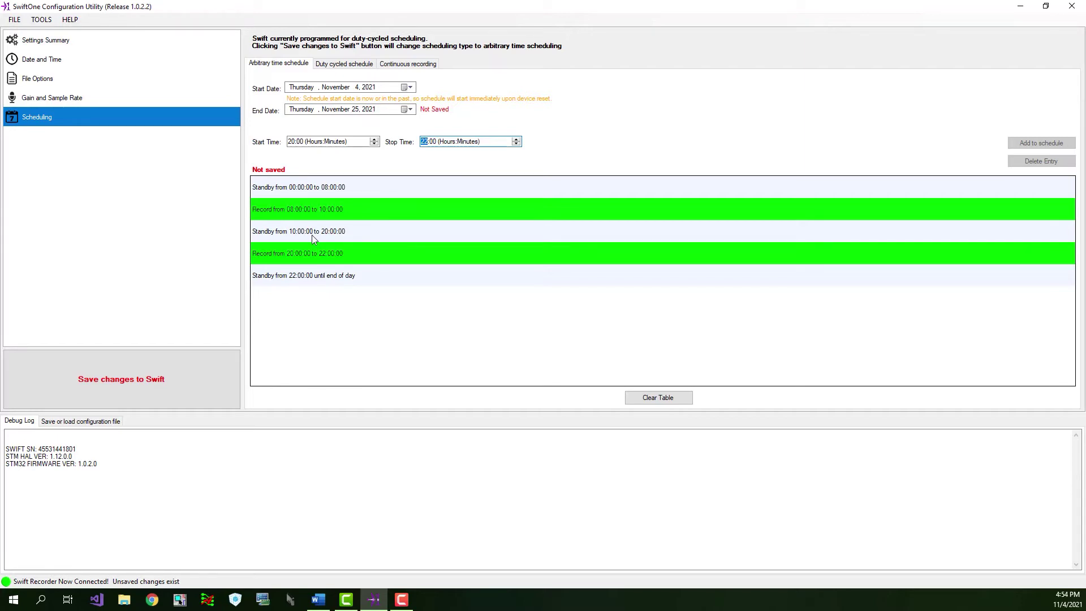
- Add a 12:00–16:00 daily recording period to the arbitrary schedule
click(293, 141)
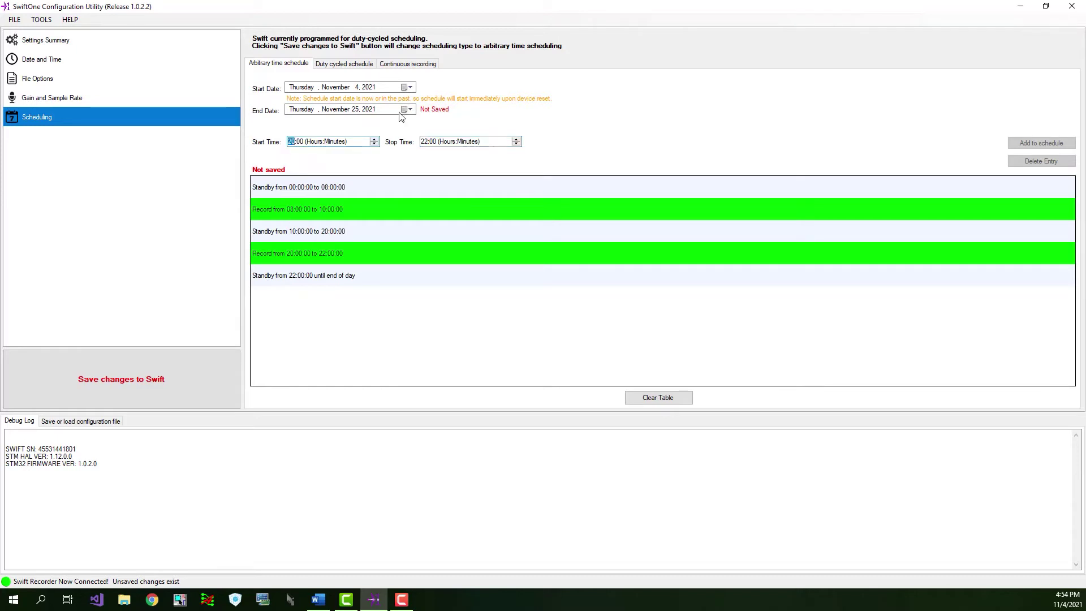
text(12)
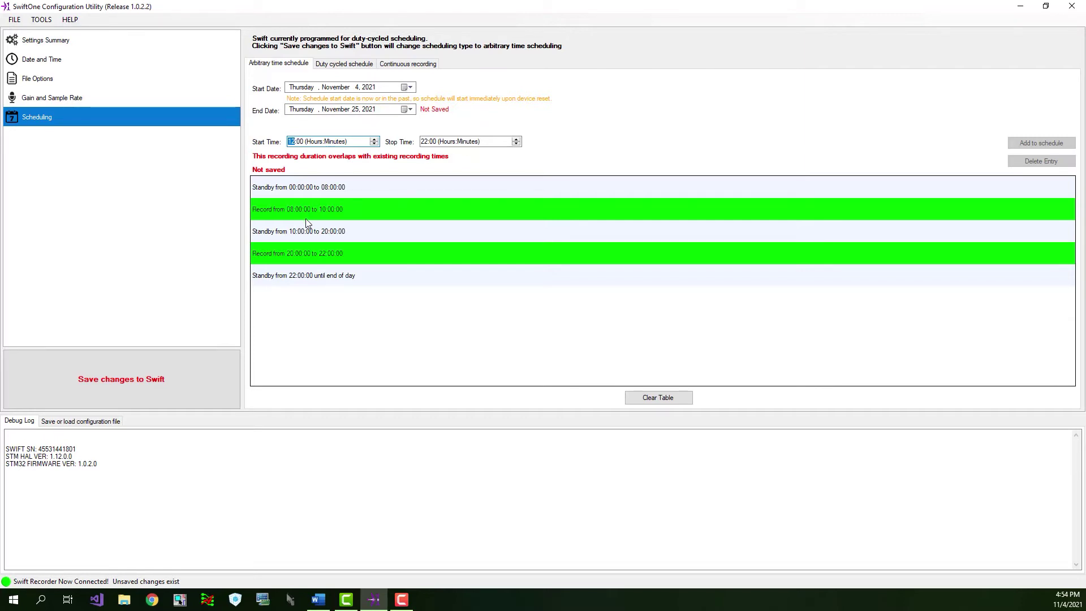
click(424, 143)
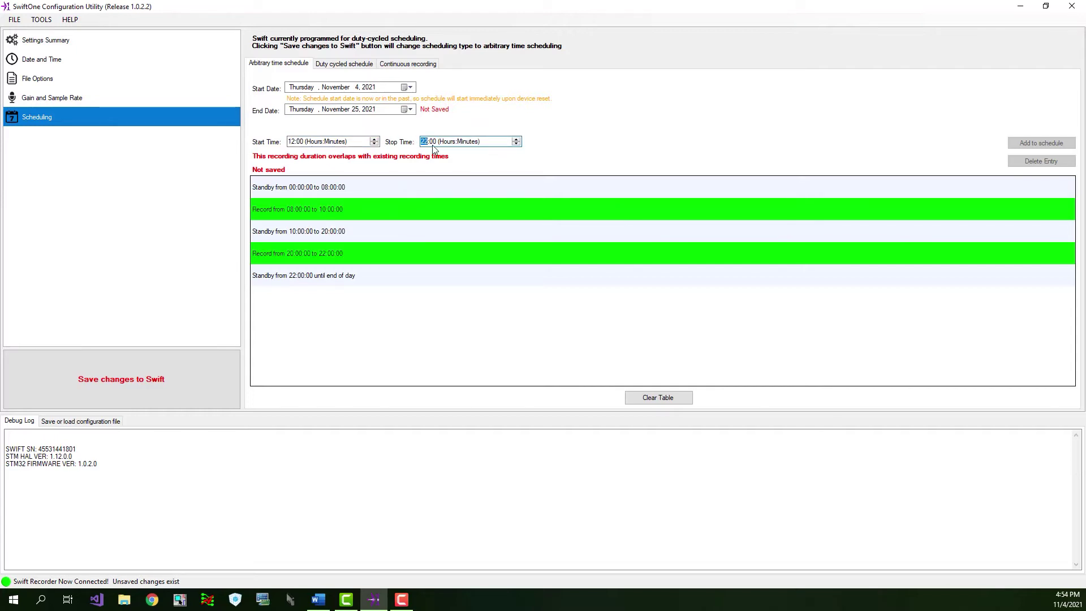
text(16)
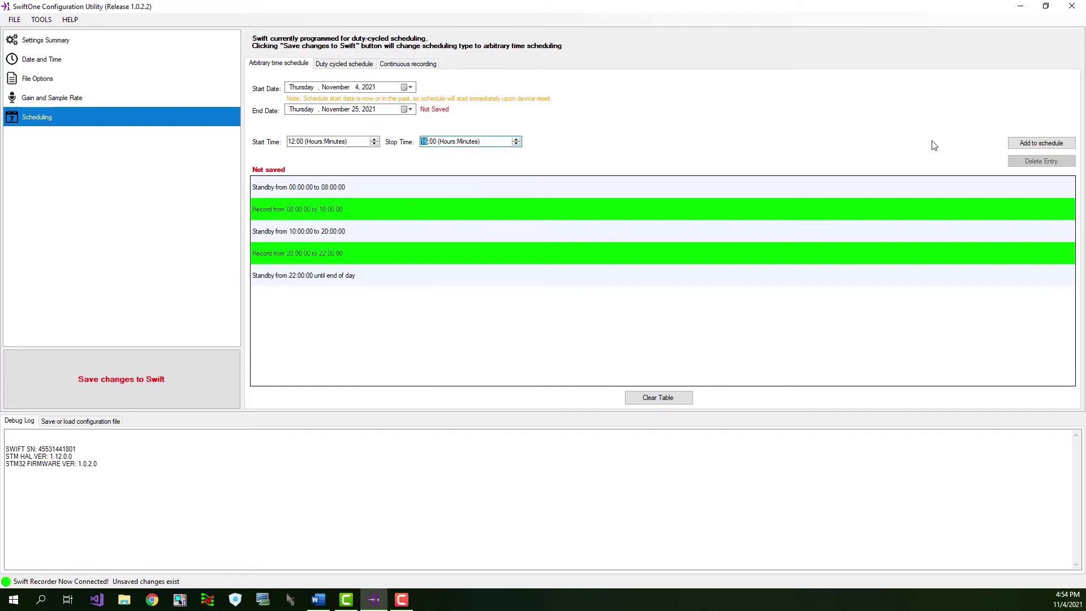
click(1031, 144)
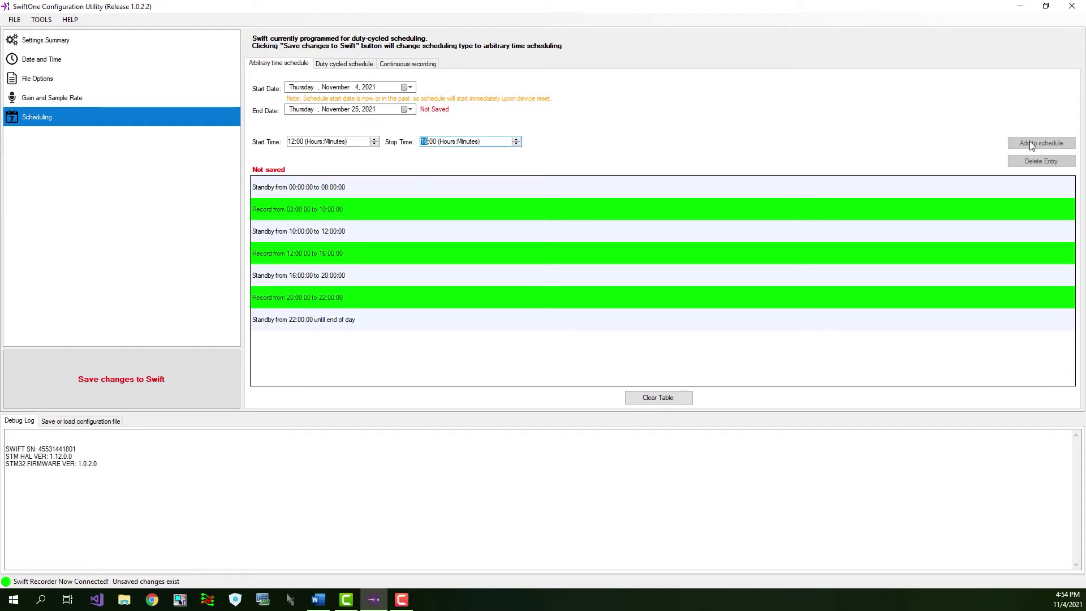
- Delete the 12:00–16:00 period, leaving only 08:00–10:00 and 20:00–22:00
click(332, 256)
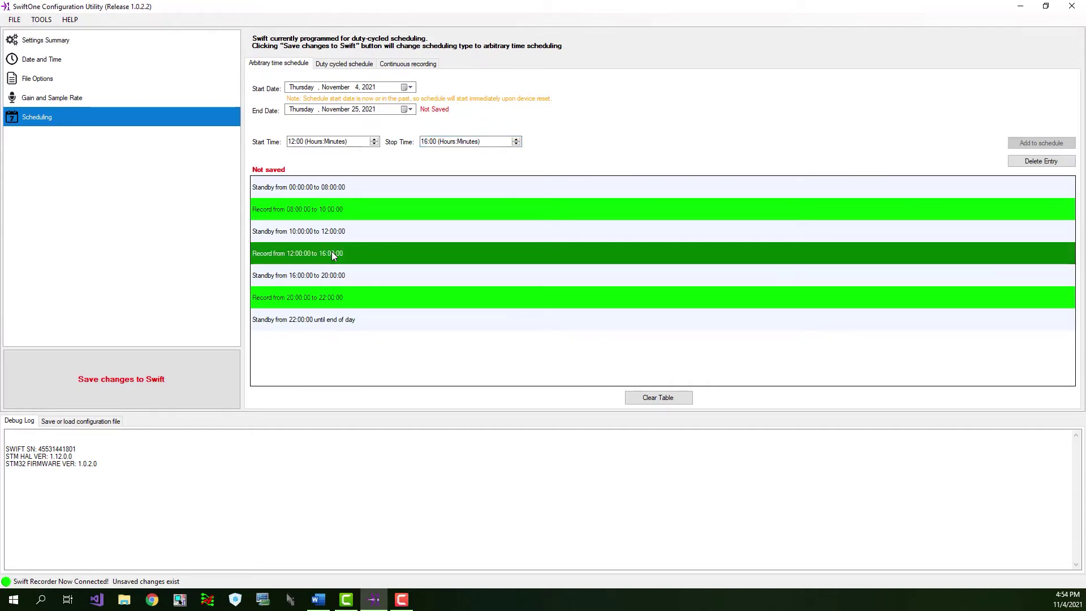
click(1023, 162)
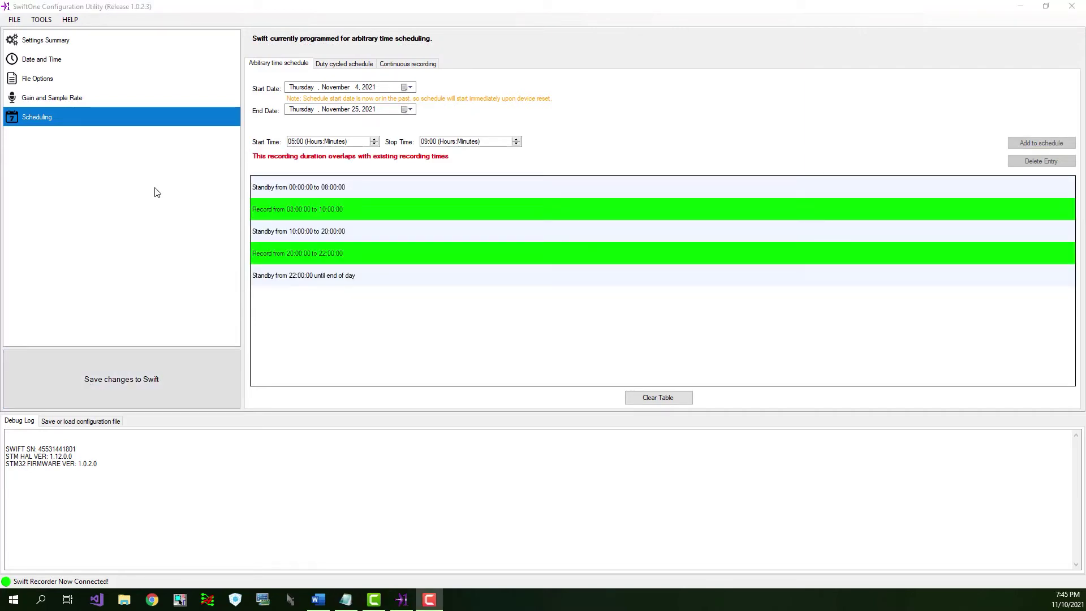
- Show the Settings Summary with the schedule recording 08:00–10:00 and 20:00–22:00
click(61, 45)
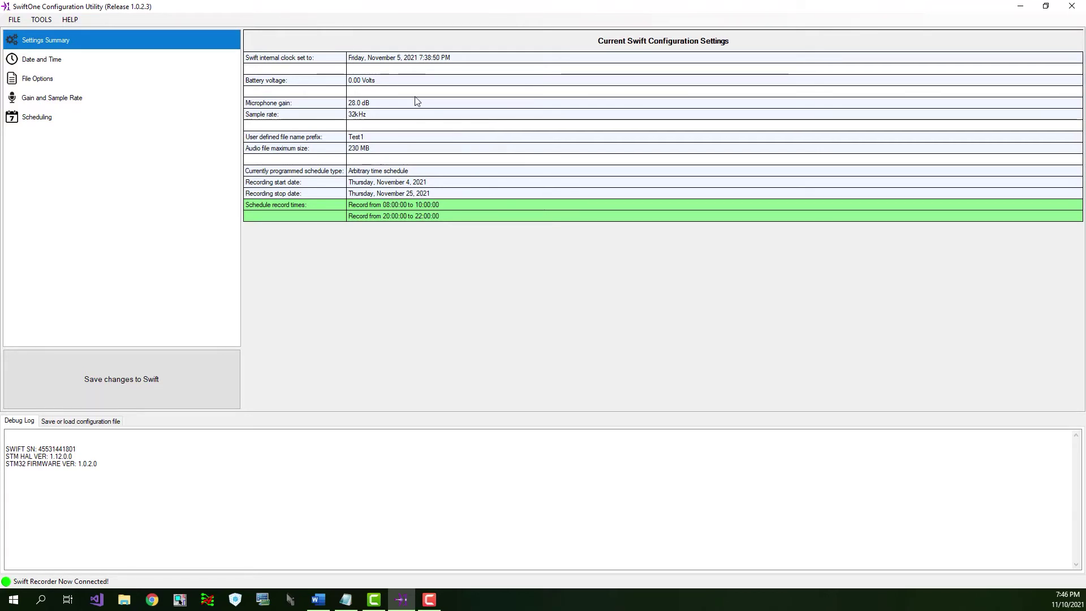
click(407, 61)
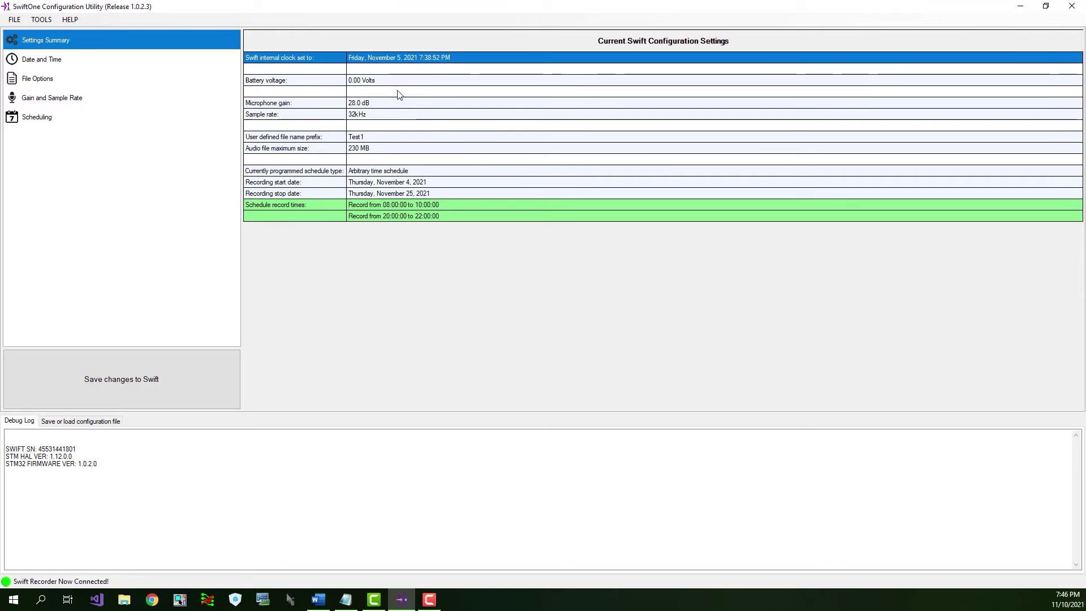